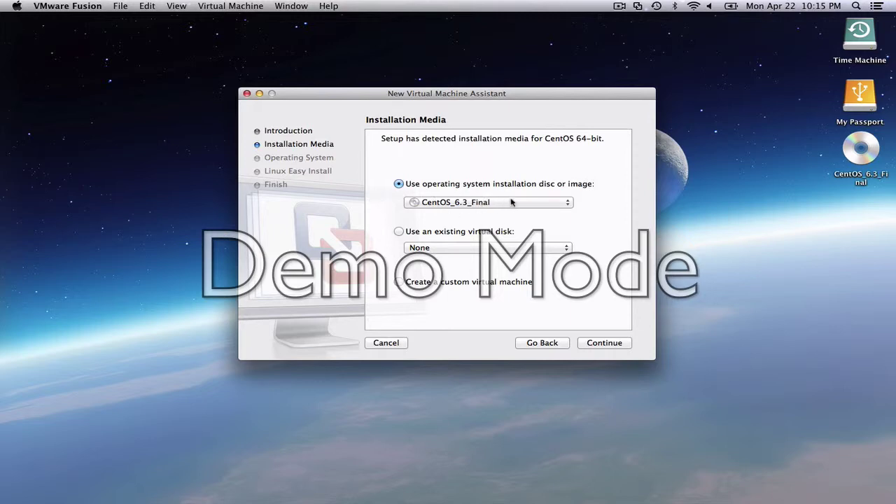
Accept CentOS 64-bit as the guest OS, then enter and confirm the Easy Install account password
click(603, 343)
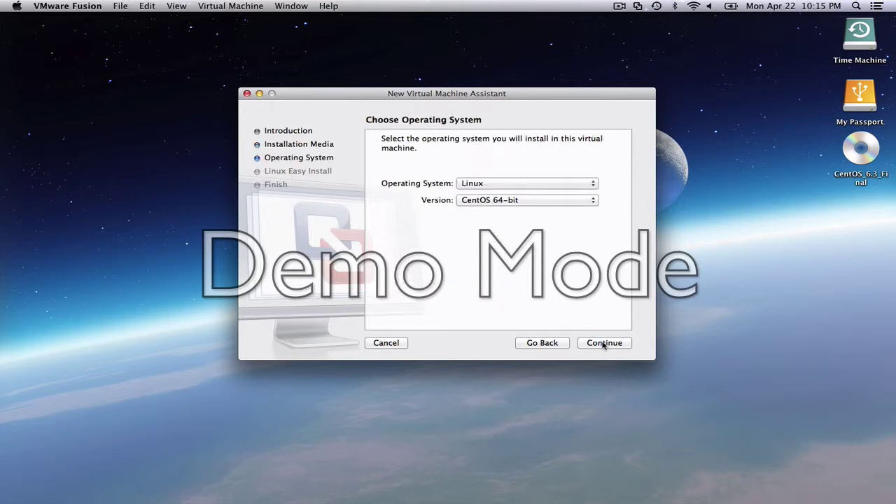
click(603, 343)
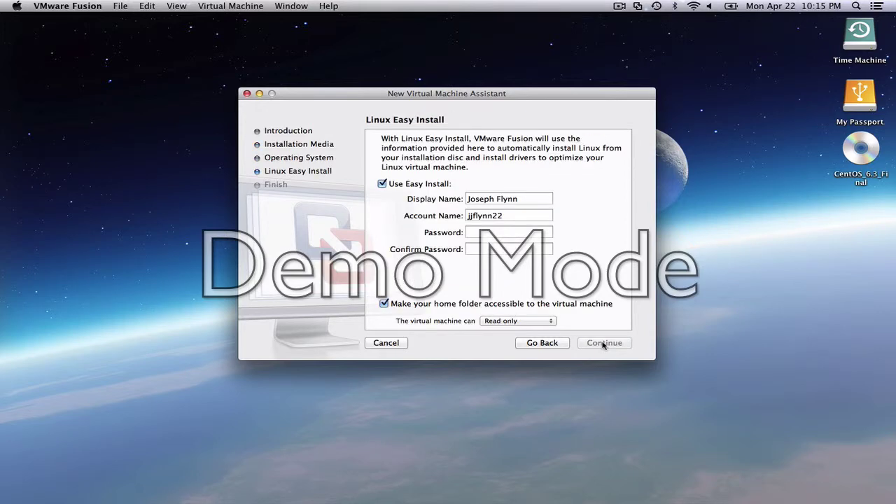
click(529, 232)
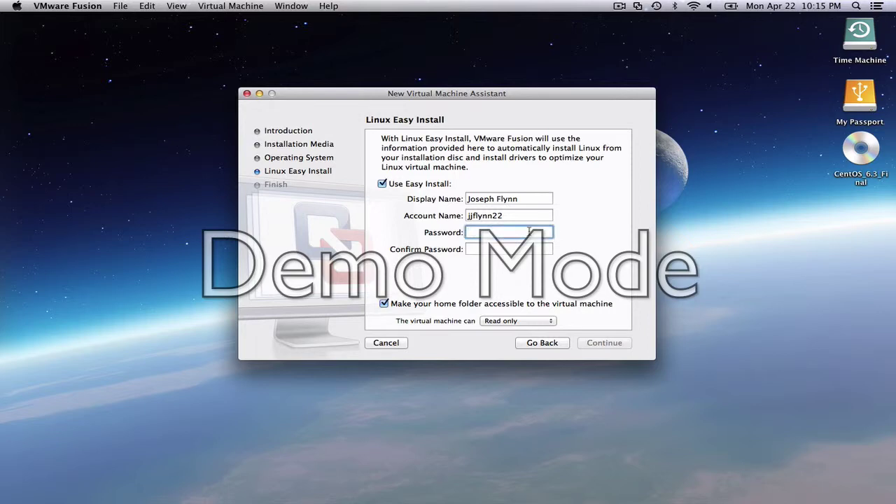
text(•••••••••)
key(Tab)
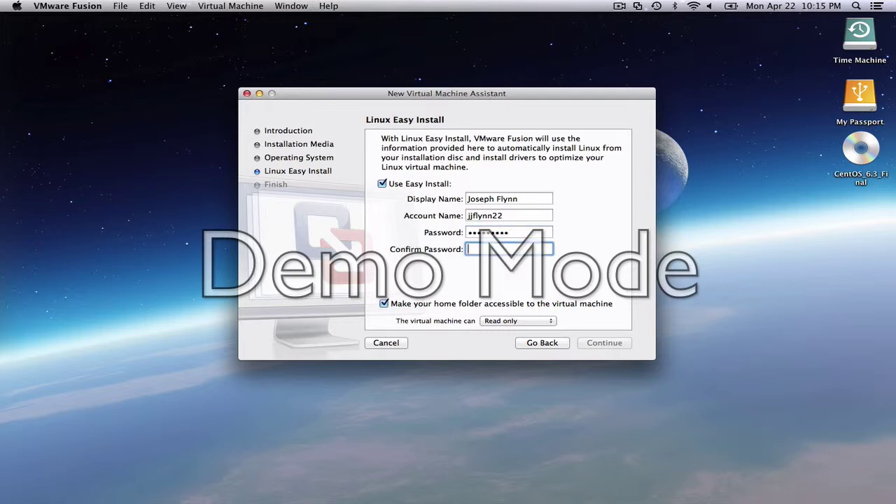
text(•••••••••)
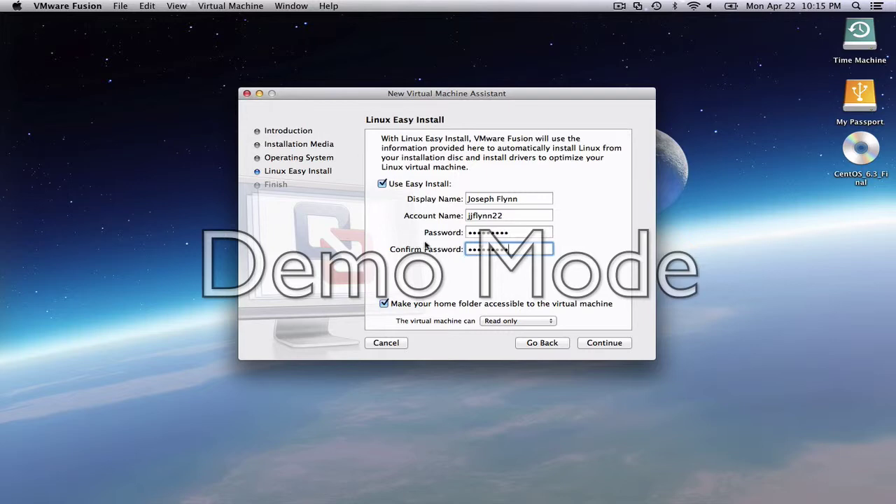
Keep Use Easy Install enabled and continue to the Finish summary
click(382, 184)
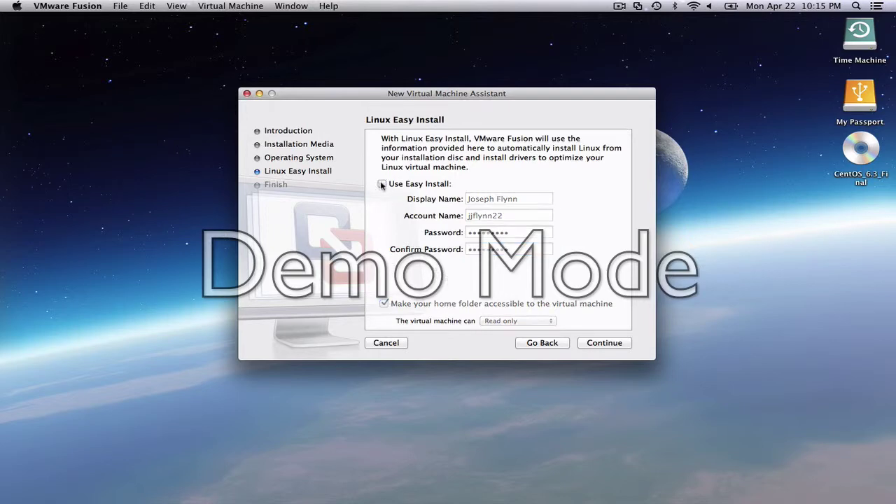
click(382, 183)
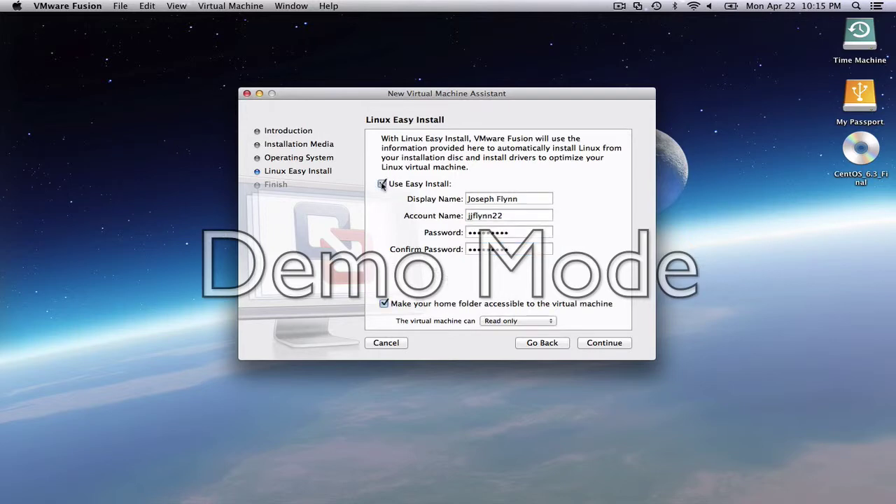
click(606, 343)
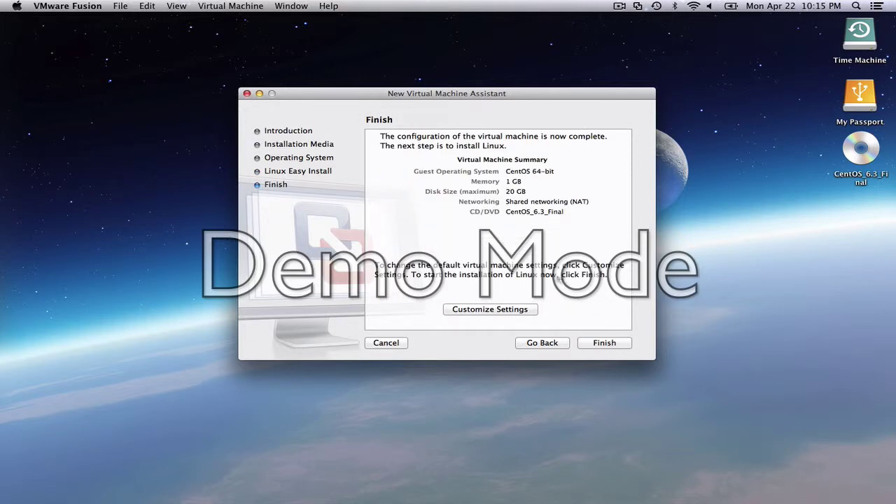
Finish the assistant and save the VM as 'CentOS 64-bit' in Virtual Machines
click(605, 344)
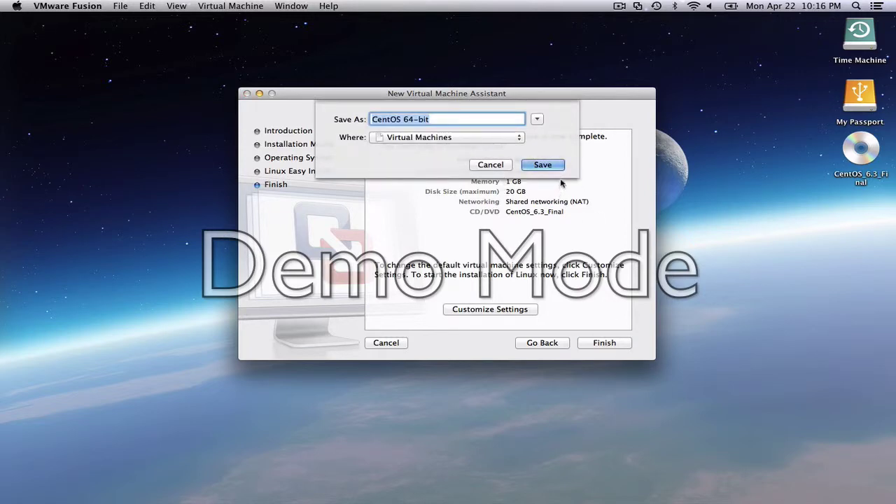
click(551, 166)
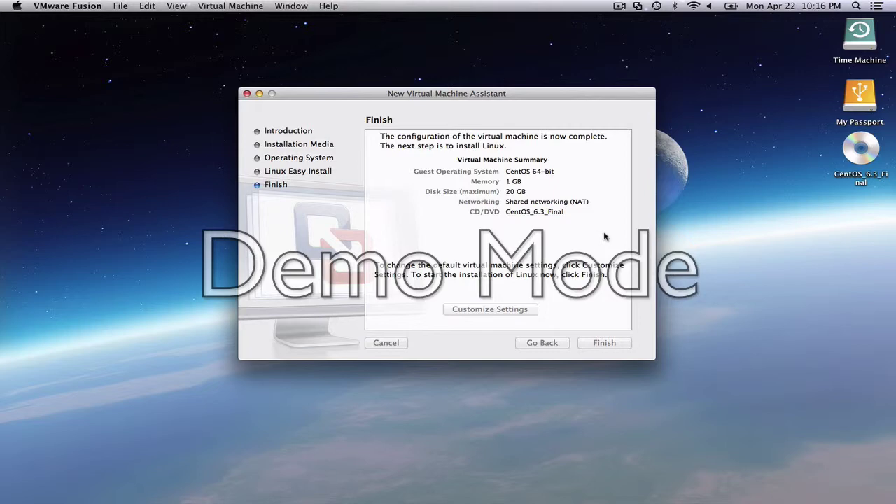
Start the CentOS 64-bit VM so the automated CentOS 6.3 installation runs
key(Return)
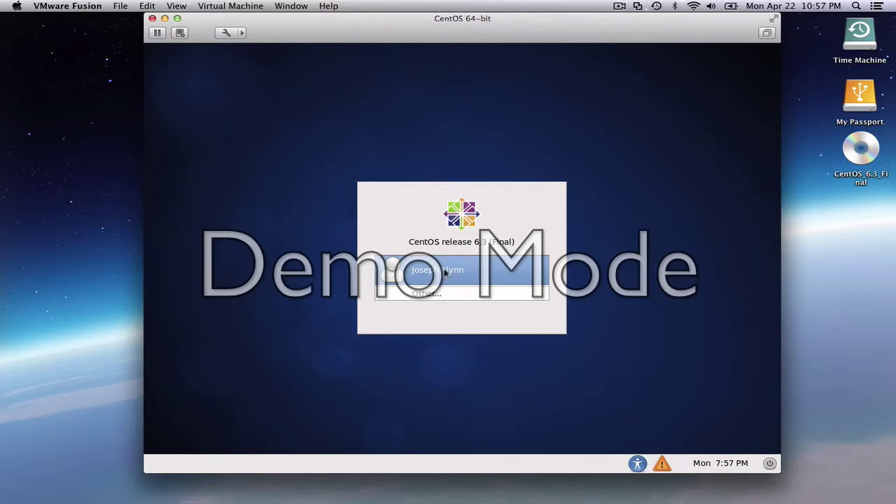
Log in to CentOS as the regular user with the account password
click(447, 273)
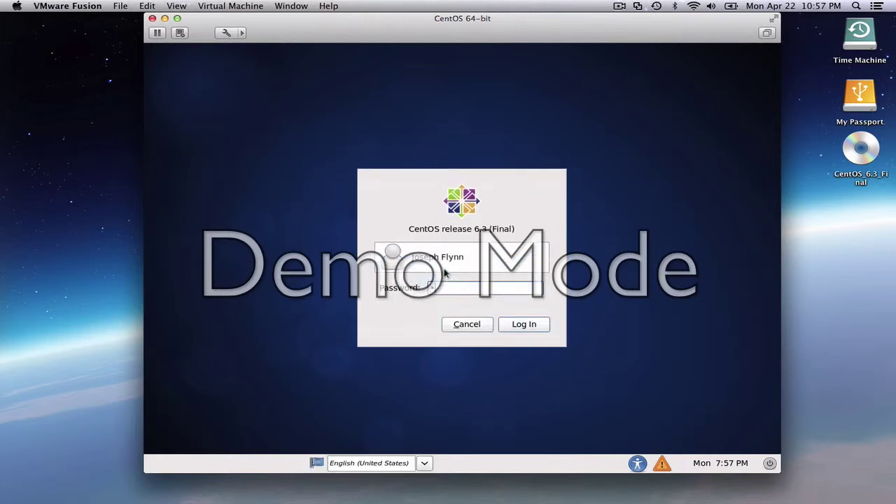
text(*********)
key(Return)
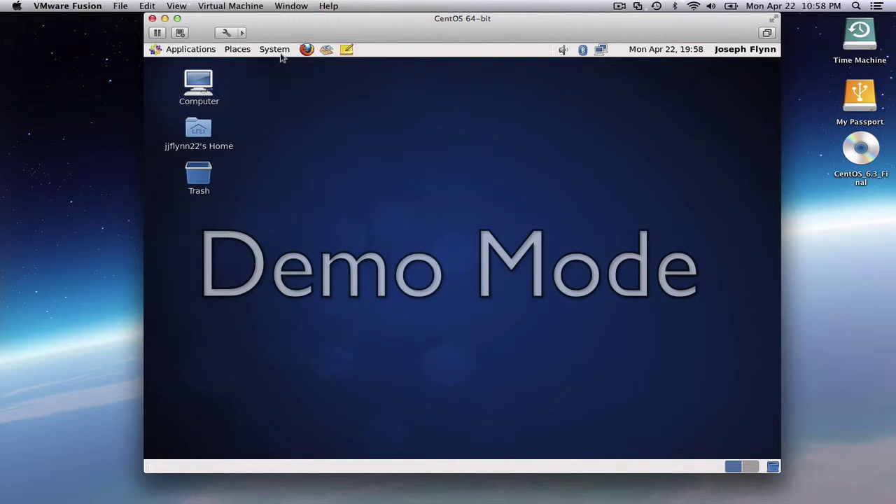
Add the Terminal launcher from Applications > System Tools to the GNOME panel
click(205, 52)
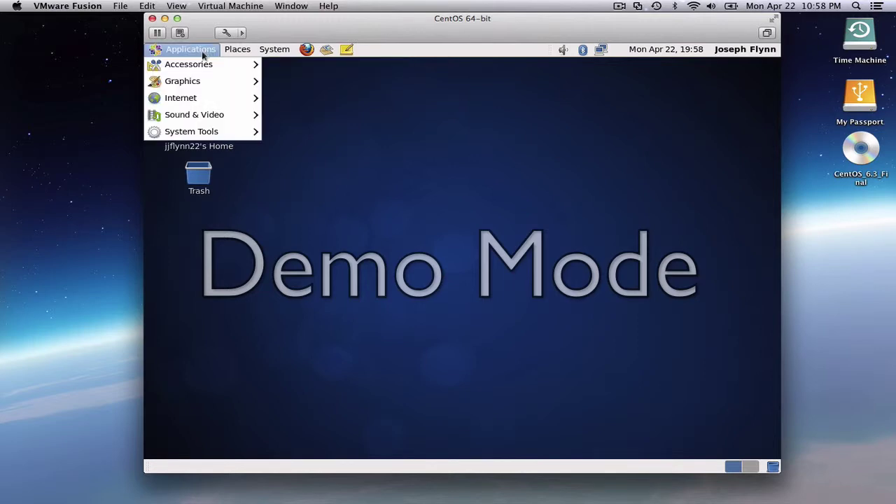
mouse_move(218, 129)
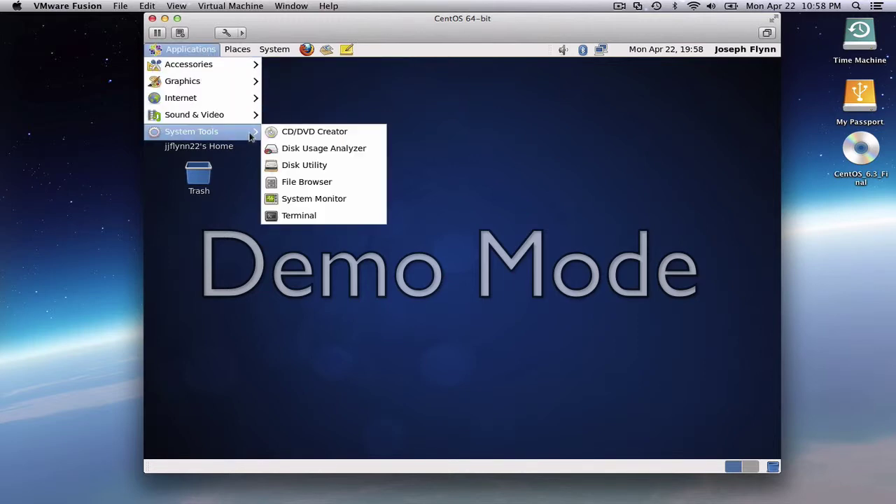
right_click(299, 215)
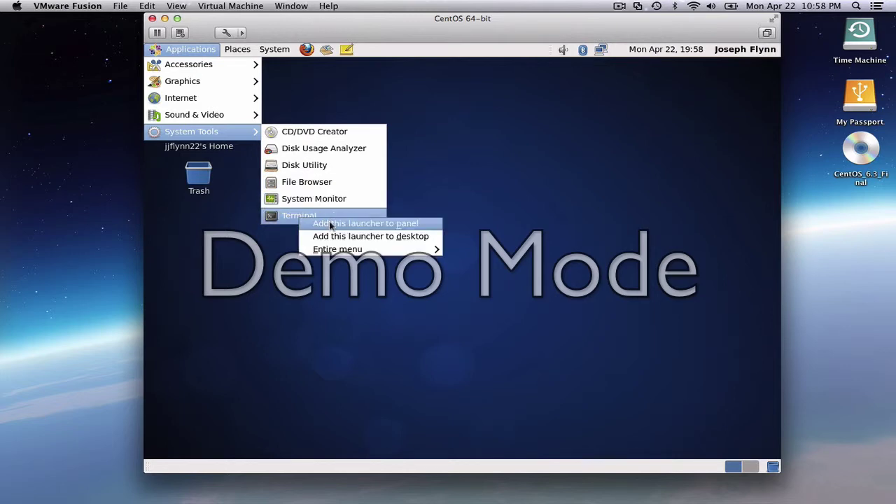
click(330, 224)
click(429, 161)
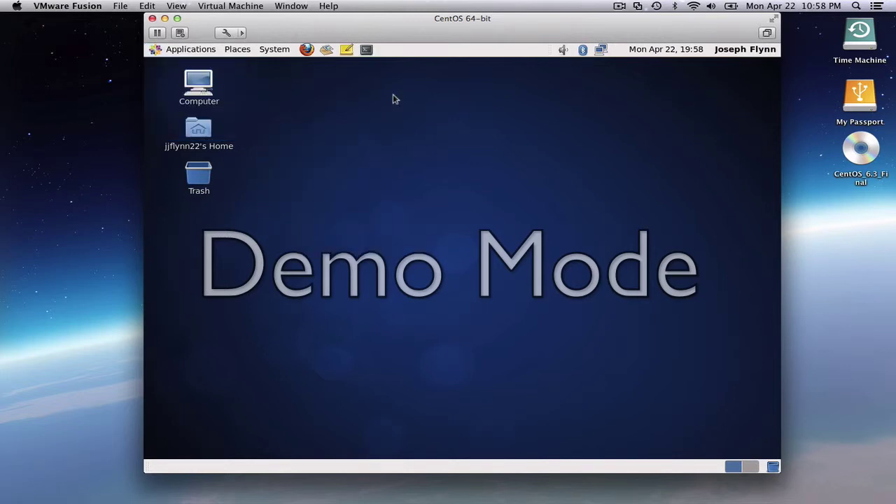
Open a terminal and set the Default profile's scrollback to Unlimited
click(365, 49)
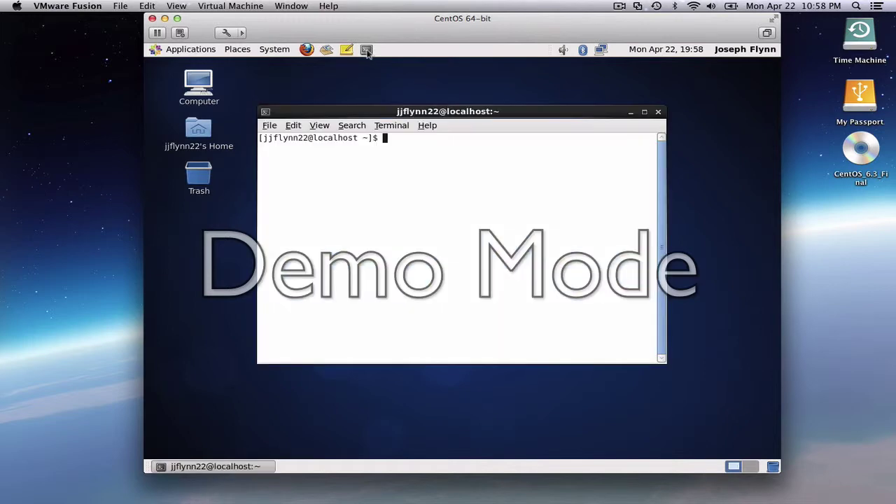
click(270, 126)
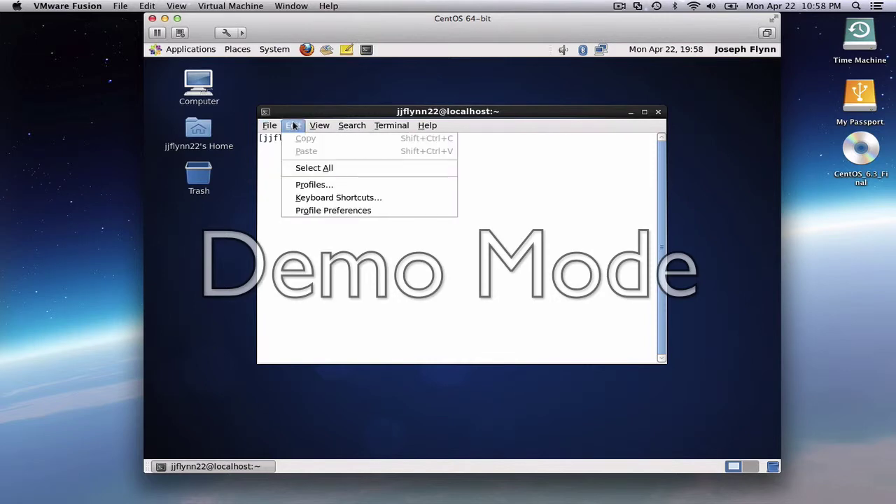
click(315, 210)
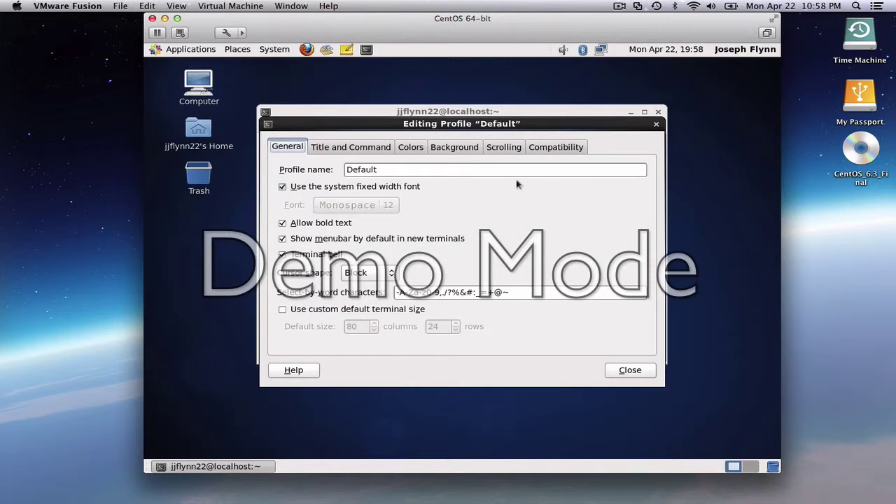
click(505, 146)
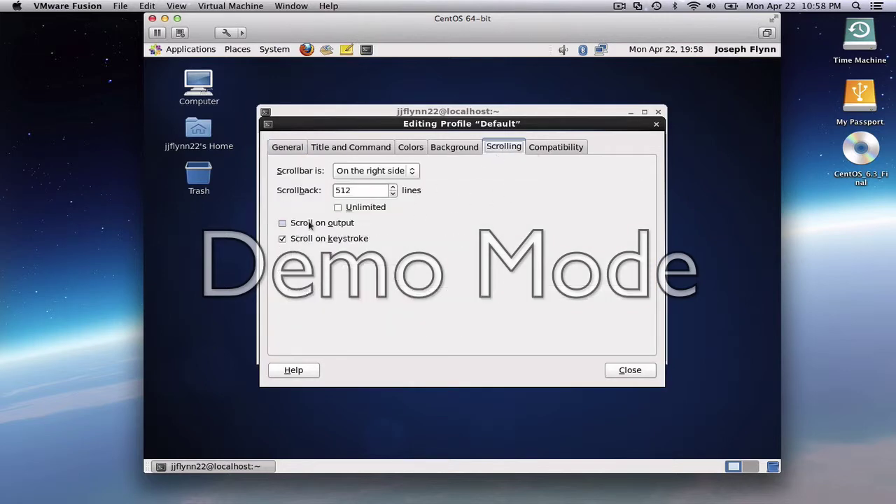
click(337, 207)
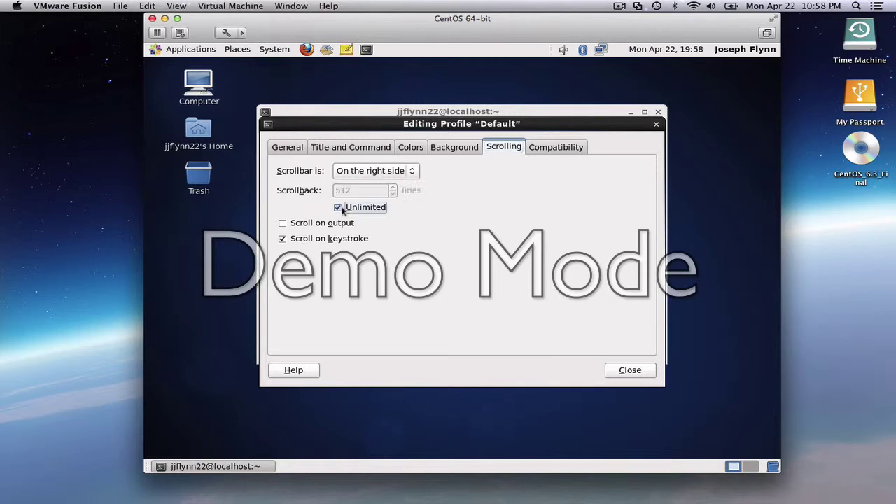
click(629, 370)
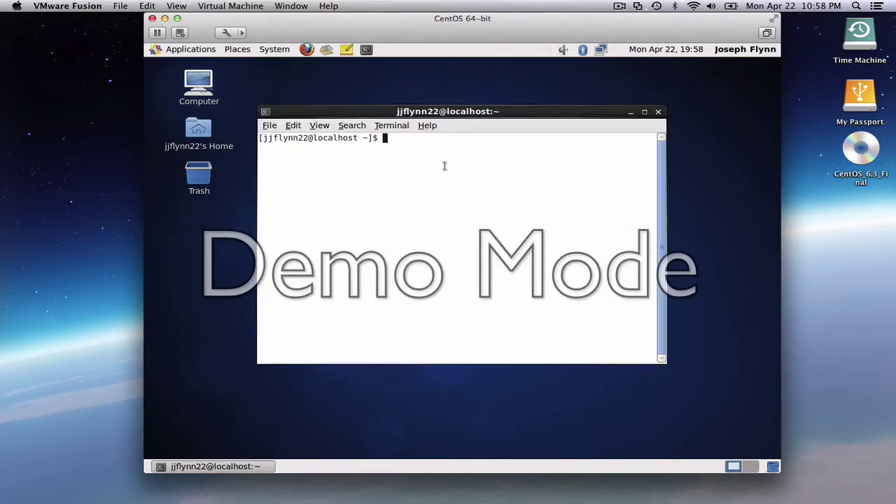
Try running sudo yum update -y, which is refused for the regular user
text(sudo )
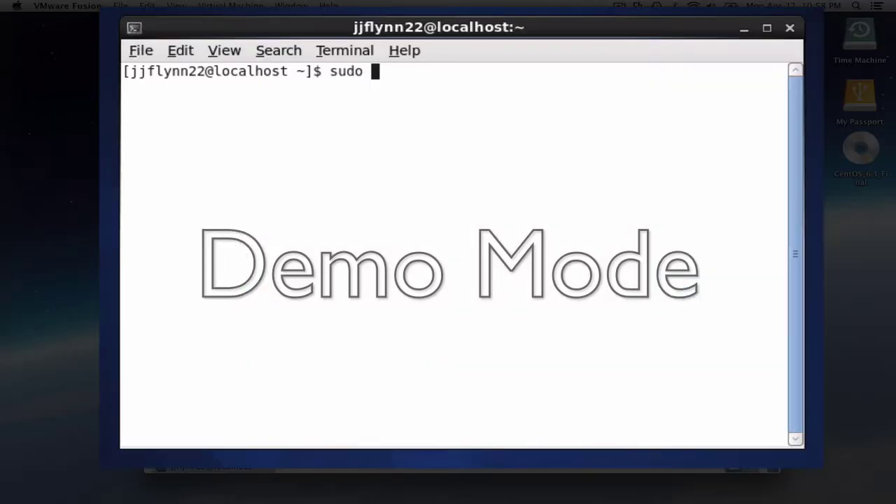
text(yum )
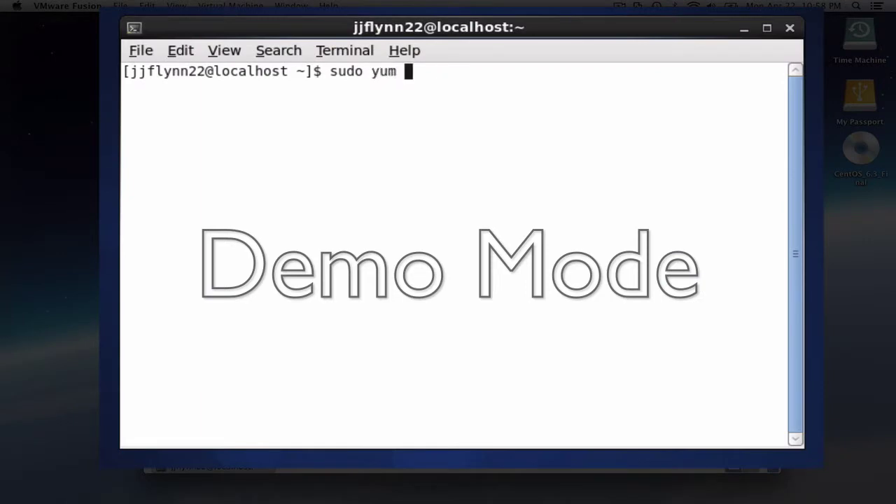
text(update )
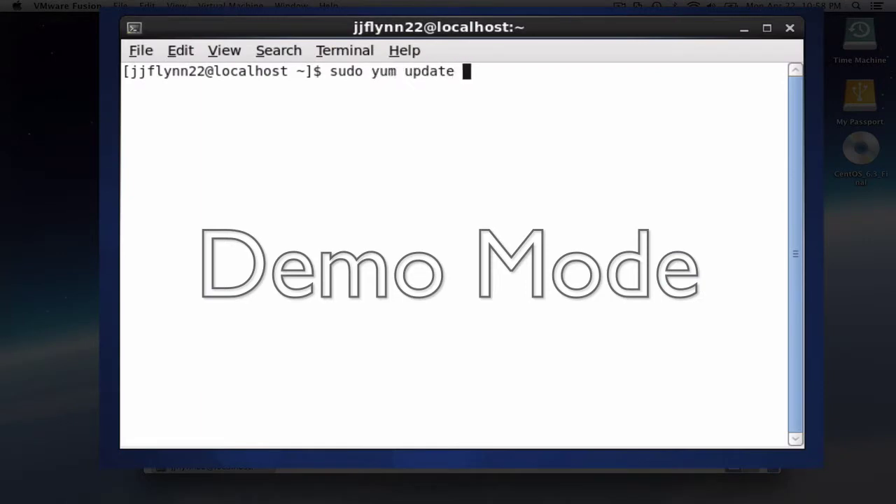
text(-y)
key(Return)
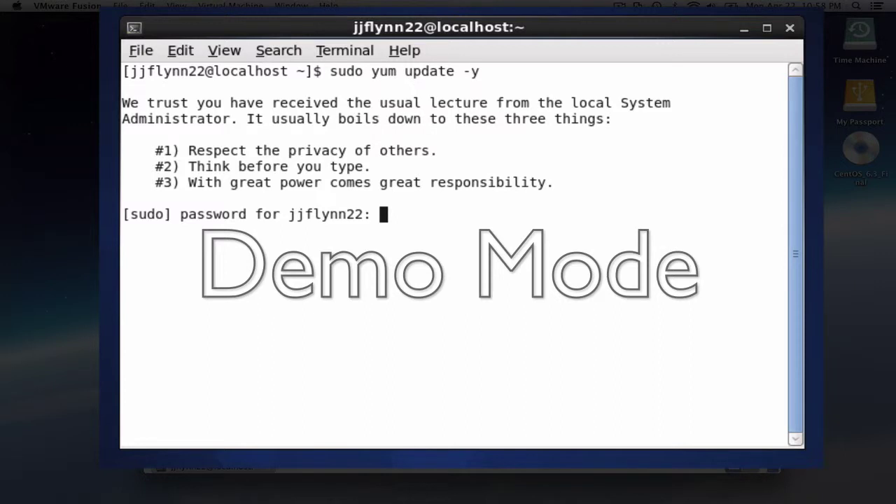
key(Return)
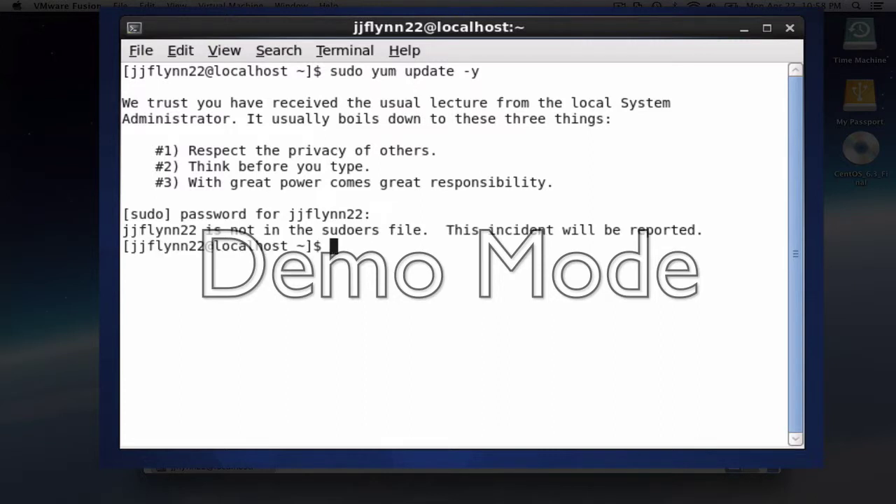
Become root with su - and the root password
text(su -)
key(Return)
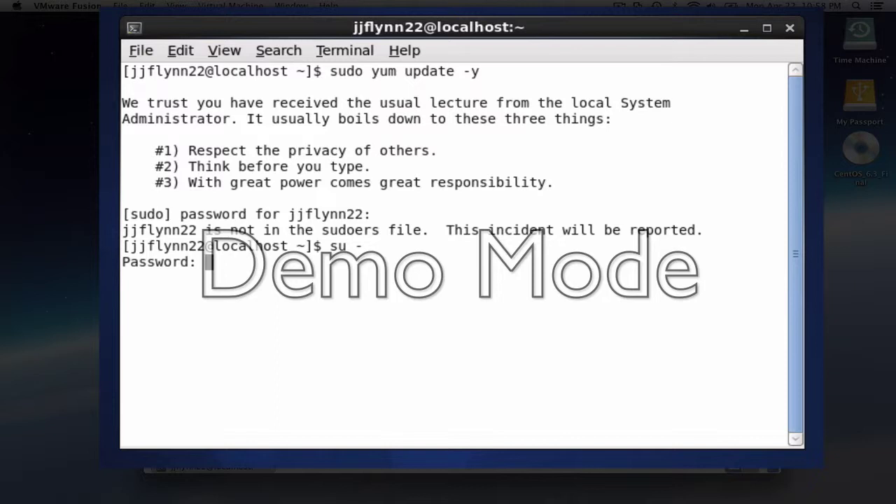
key(Return)
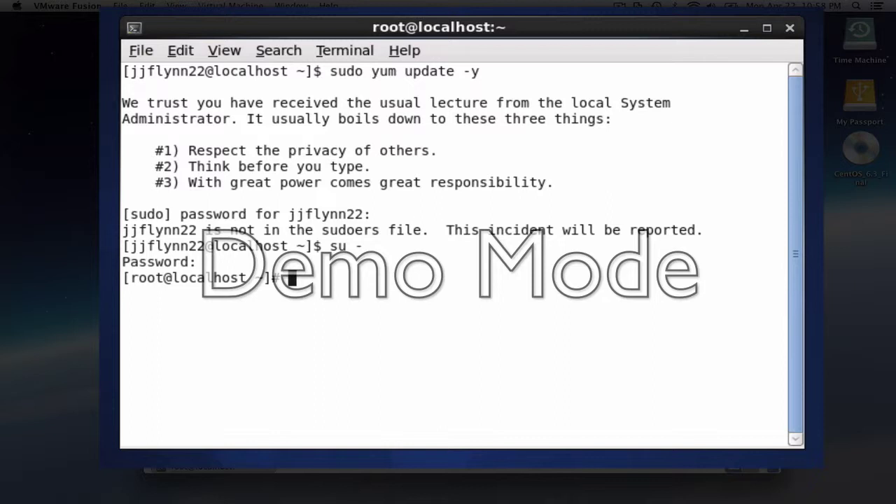
Open the sudoers file with visudo and add blank lines at its end
text(visu)
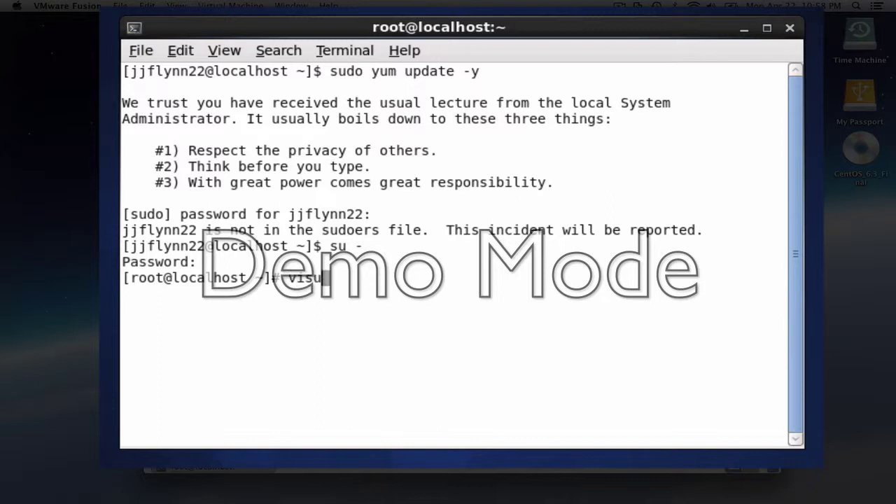
text(do)
key(Return)
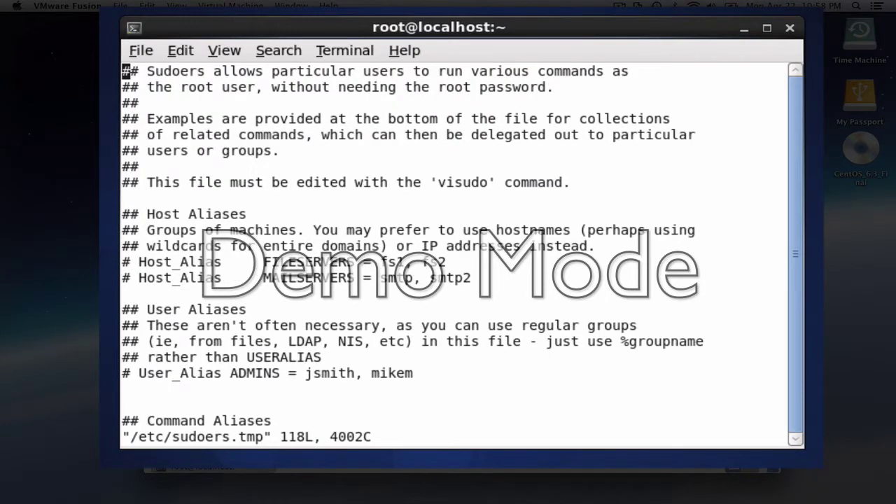
key(shift+g)
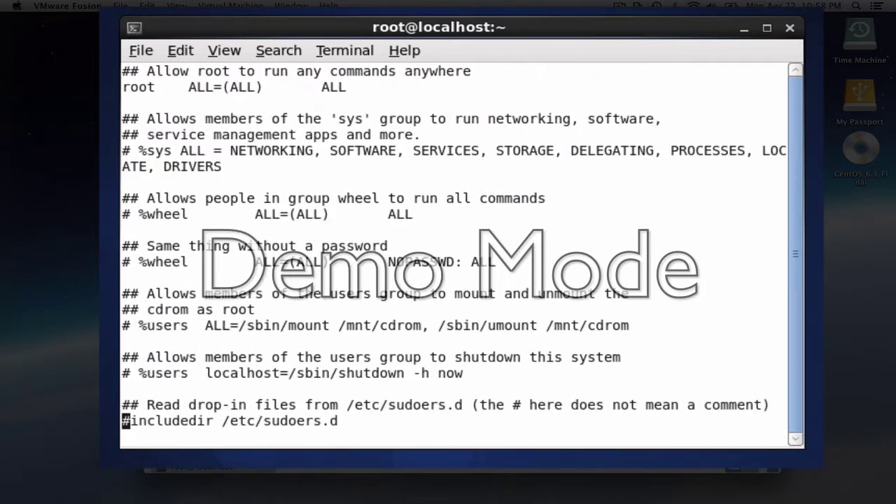
key(shift+a)
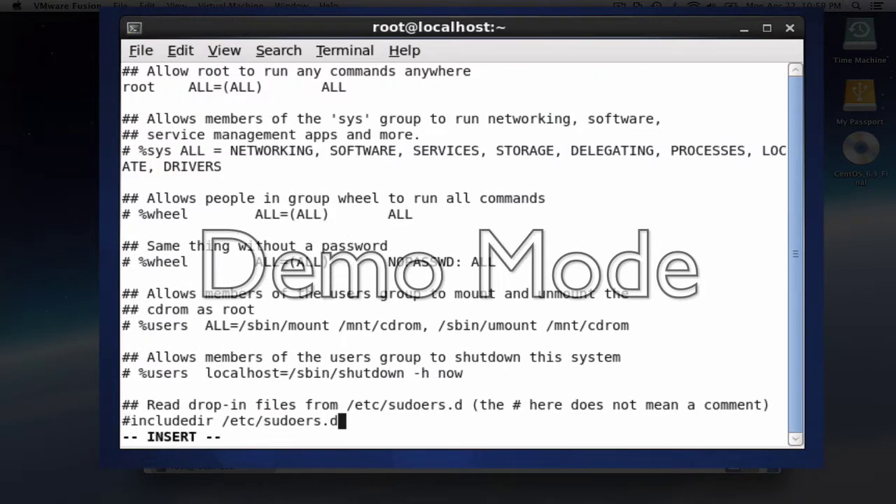
key(Return)
key(Return)
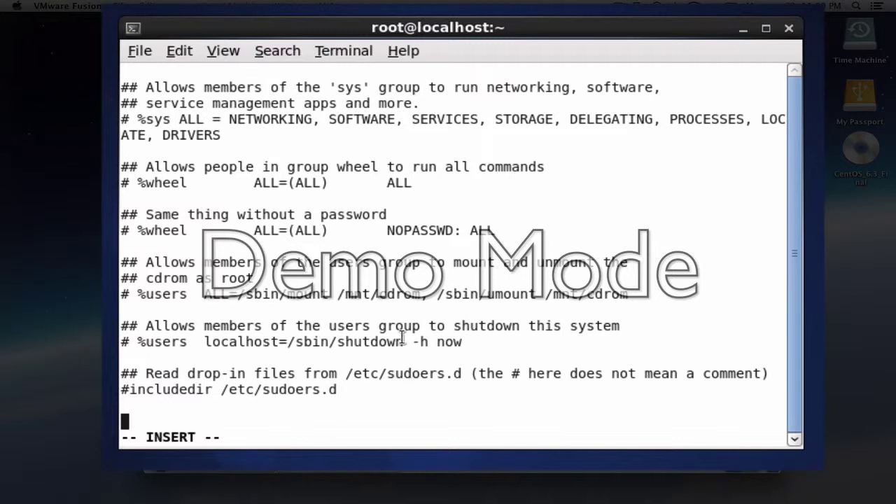
text(a)
key(BackSpace)
Paste the ALL=(ALL) NOPASSWD: ALL rule and change its username to your account
right_click(402, 337)
click(435, 440)
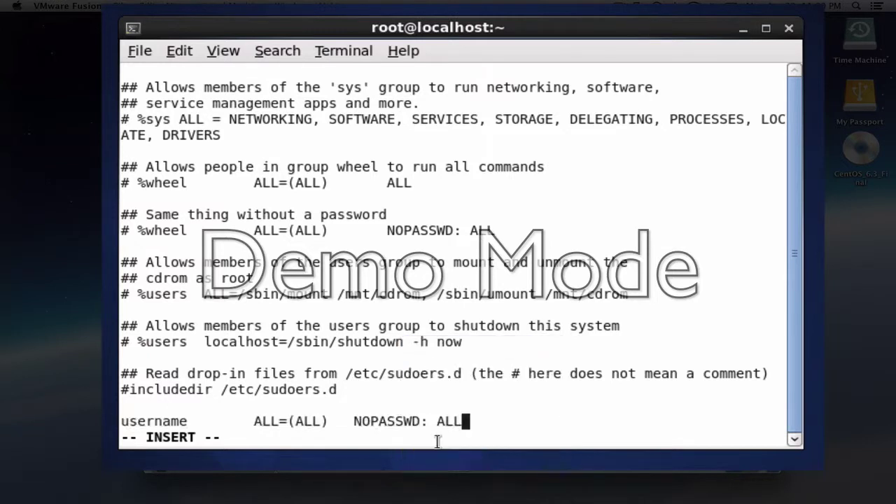
key(Left)
key(Left)
key(Left)
key(Left)
key(Left)
key(Left)
key(Left)
key(Left)
key(Left)
key(Left)
key(Left)
key(Left)
key(Left)
key(Left)
key(Left)
key(Left)
key(Left)
key(Left)
key(Left)
key(Left)
key(Escape)
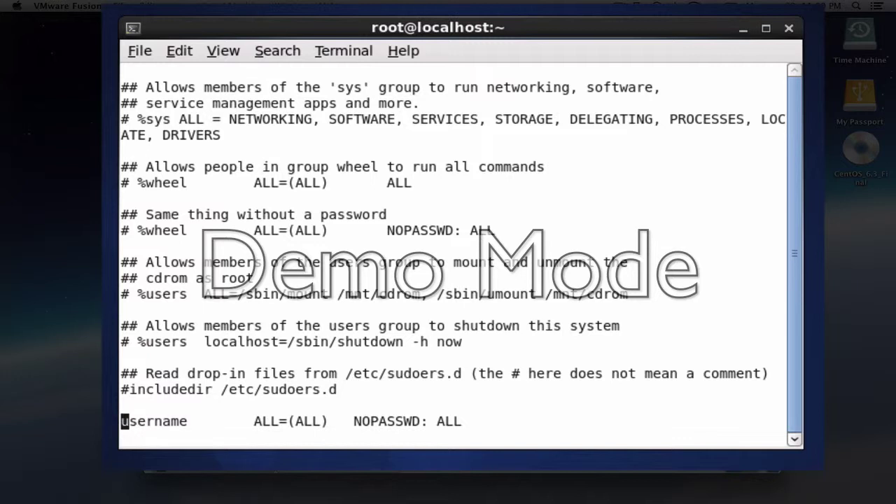
text(cw)
text(jjf)
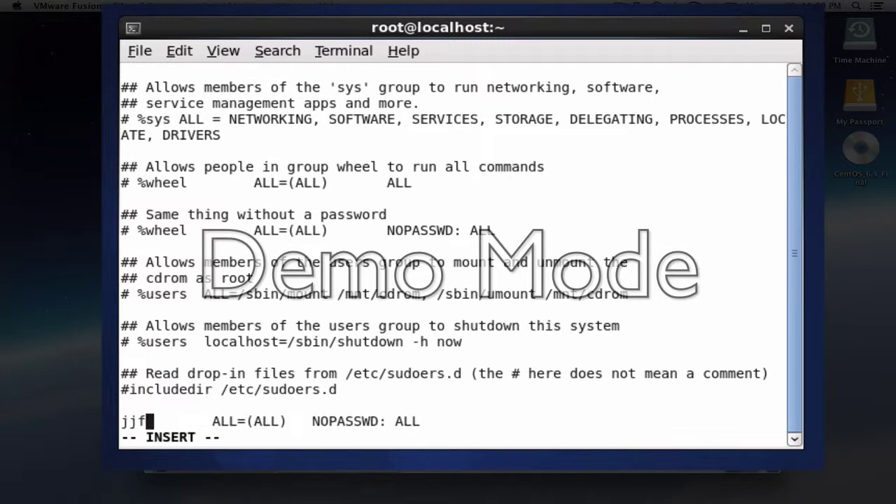
text(lynn22)
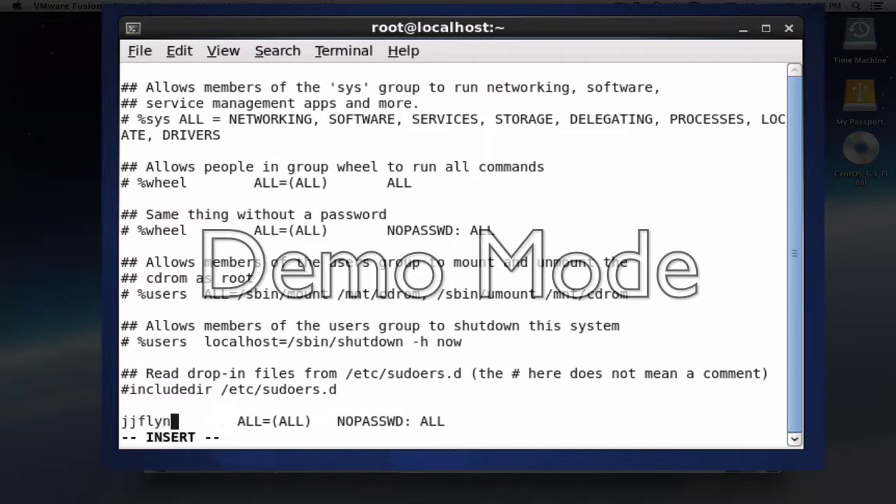
Save the sudoers file and quit vi with :wq
key(Escape)
text(:wq)
key(Return)
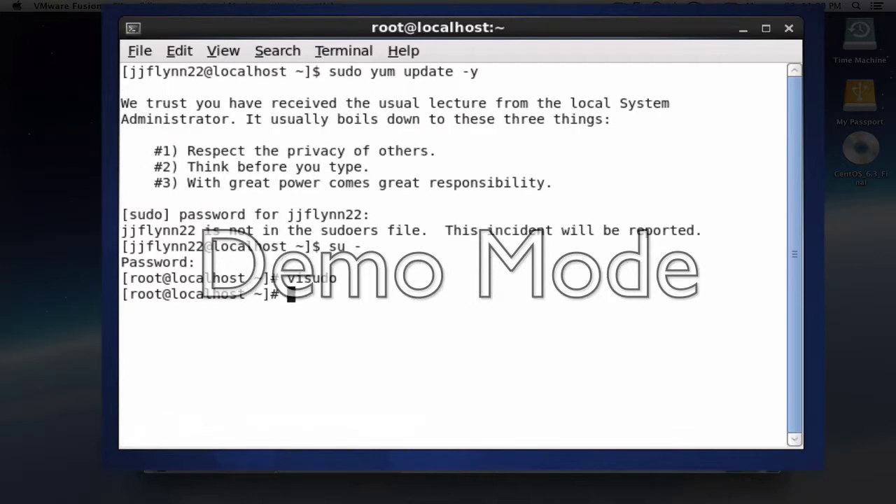
Exit the root shell and run sudo yum update -y until it completes
text(exit)
key(Return)
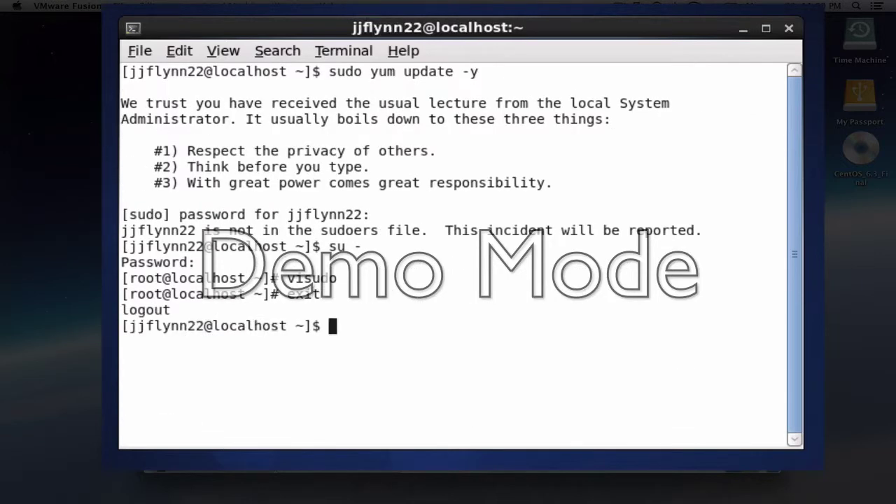
text(sudo )
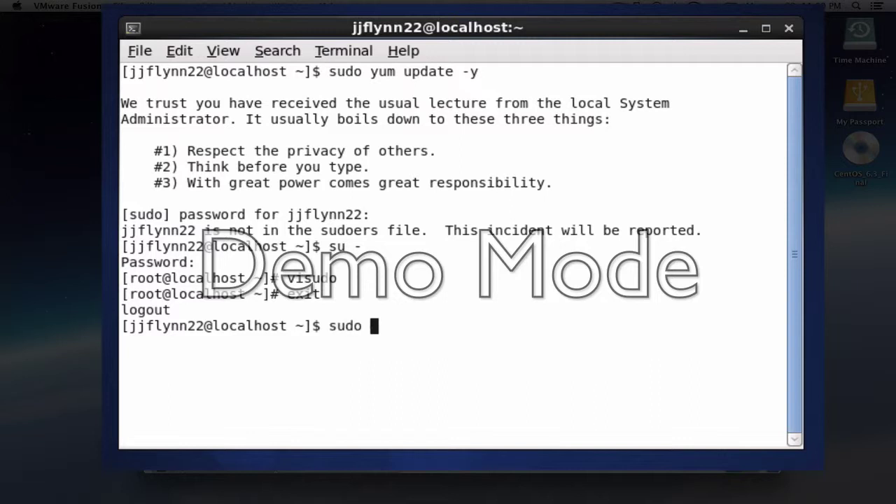
text(yum )
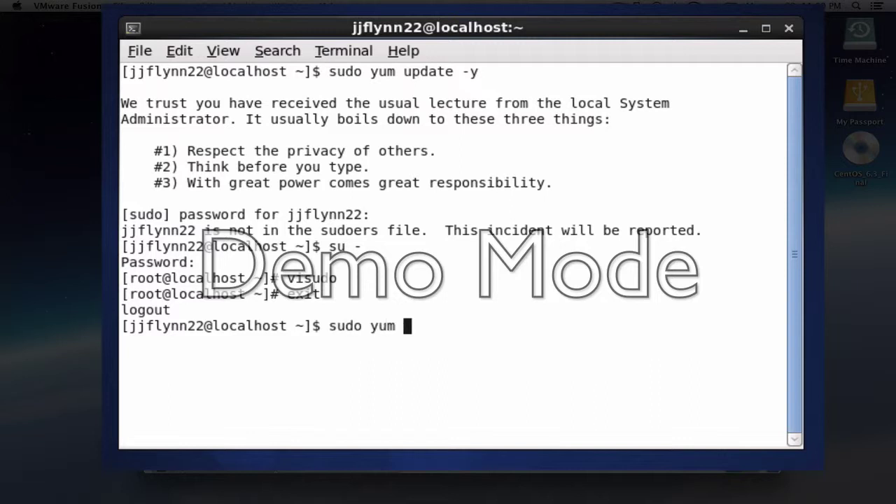
text(update )
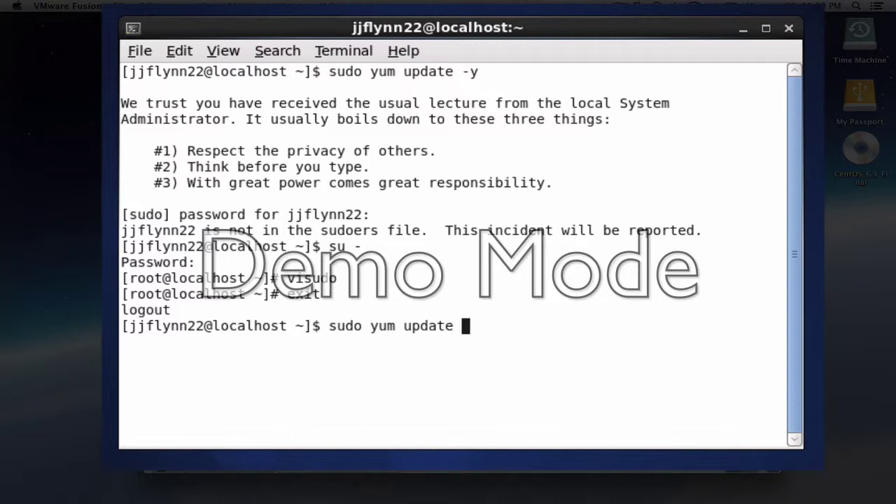
text(-y)
key(Return)
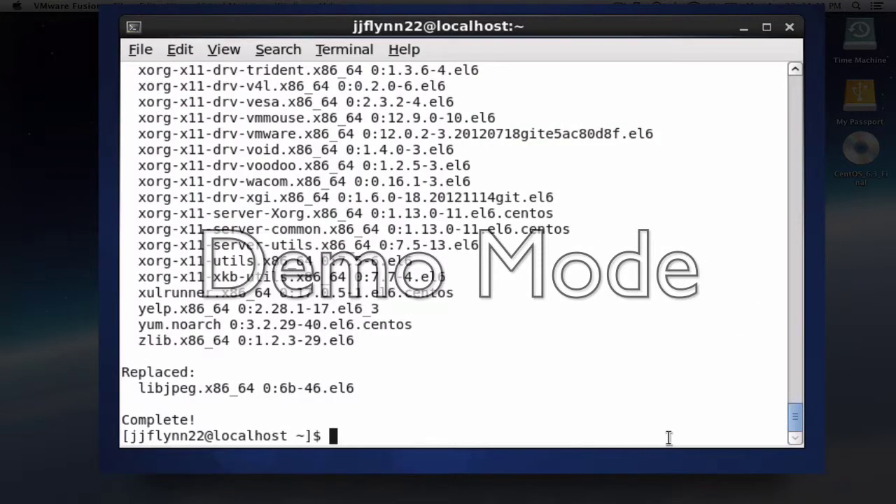
Install epel-release-6-8 with sudo rpm -Uvh, then run sudo yum install openssh-server openssh-client
right_click(667, 439)
click(620, 434)
text(sudo)
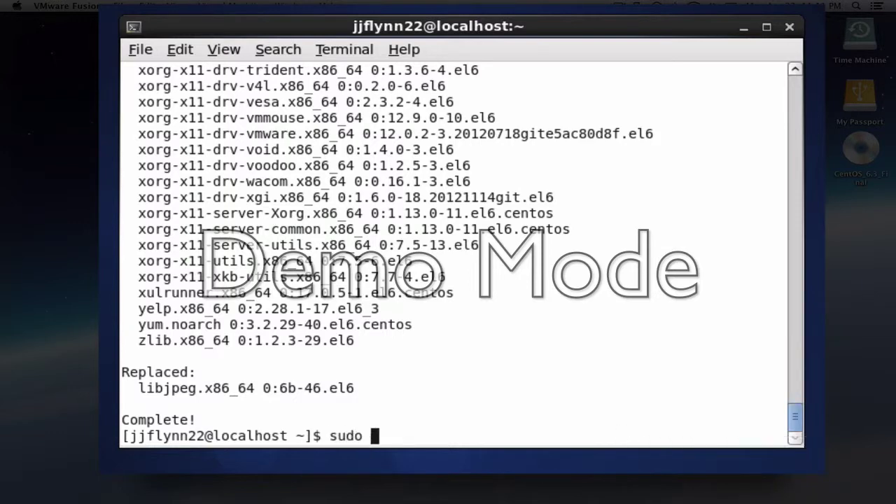
right_click(581, 442)
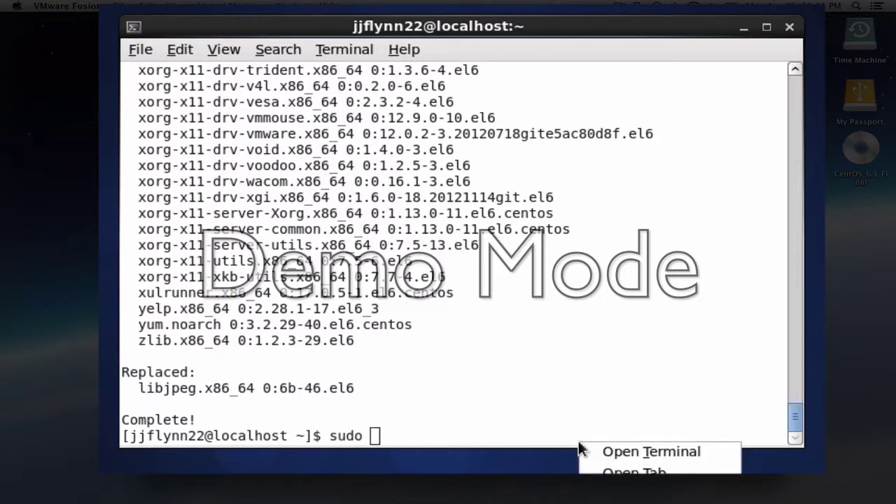
text(rpm -Uvh http://download.fedoraproject.org/pub/epel/6/i386/epel-release-6-8.noarch.rpm)
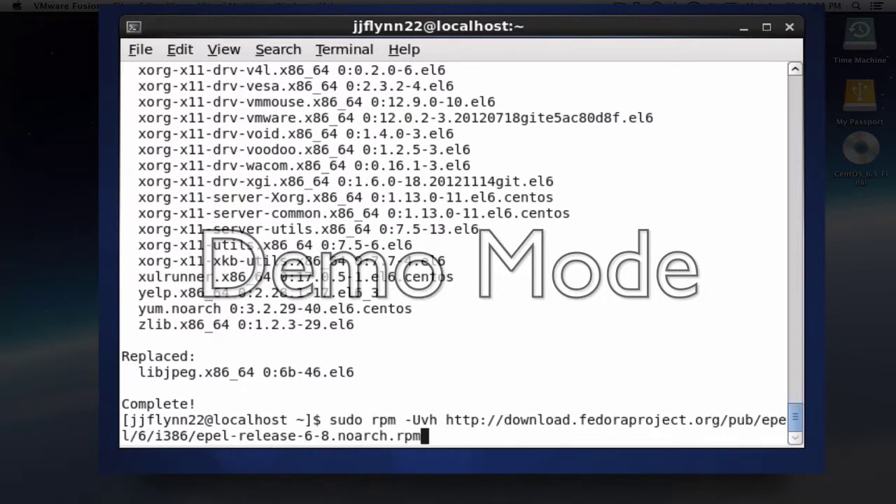
key(Return)
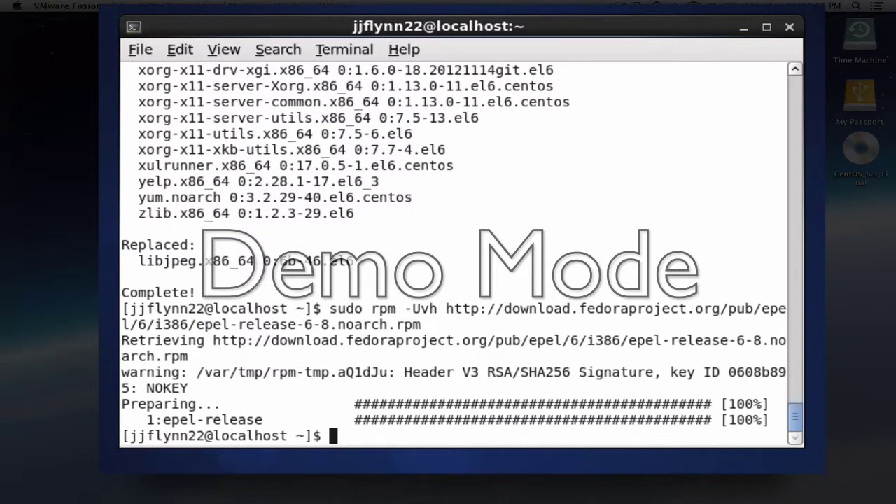
text(sudo )
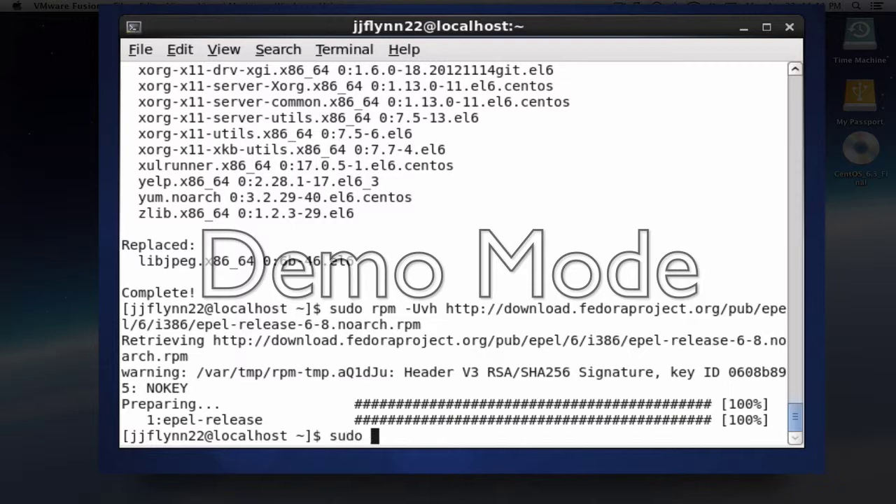
text(yum install )
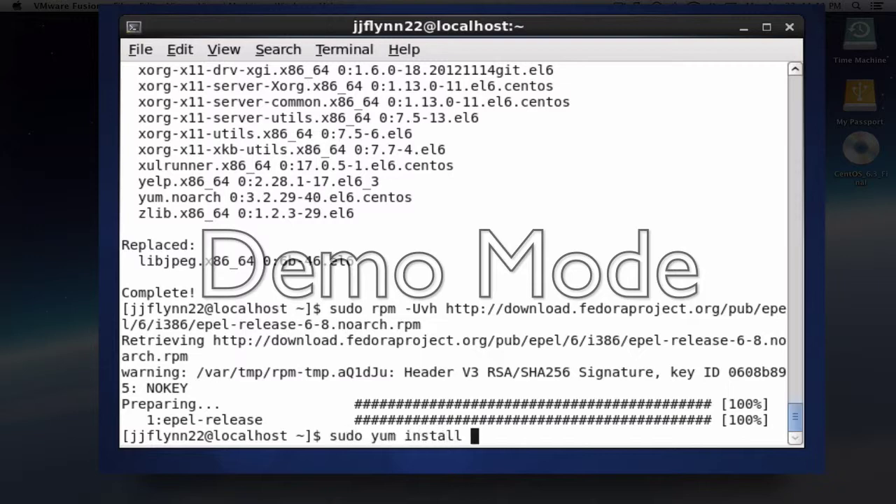
text(openssh)
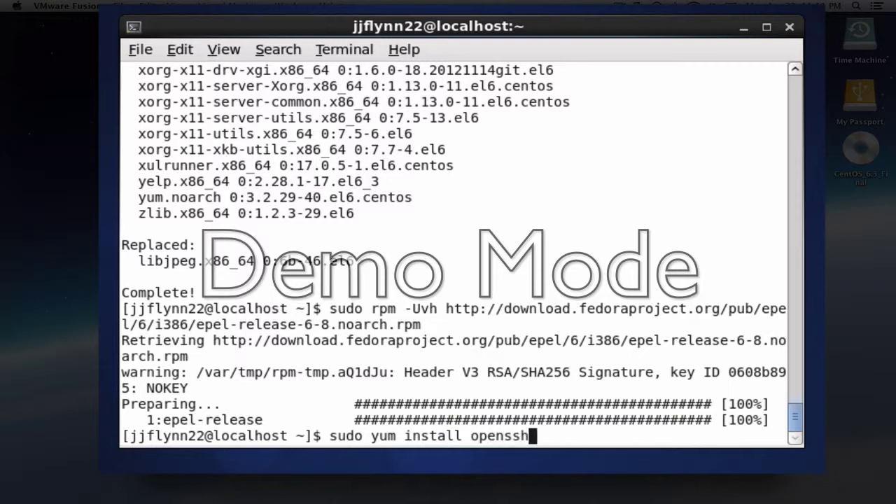
text(-server )
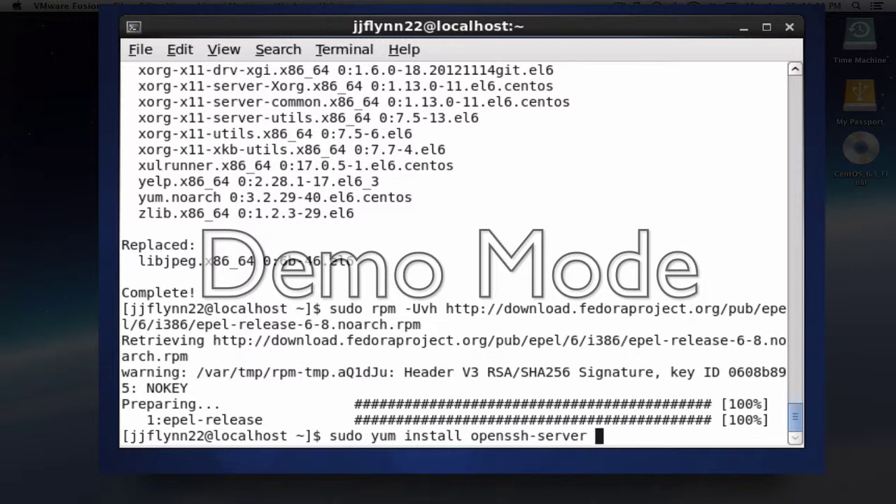
text(openssh)
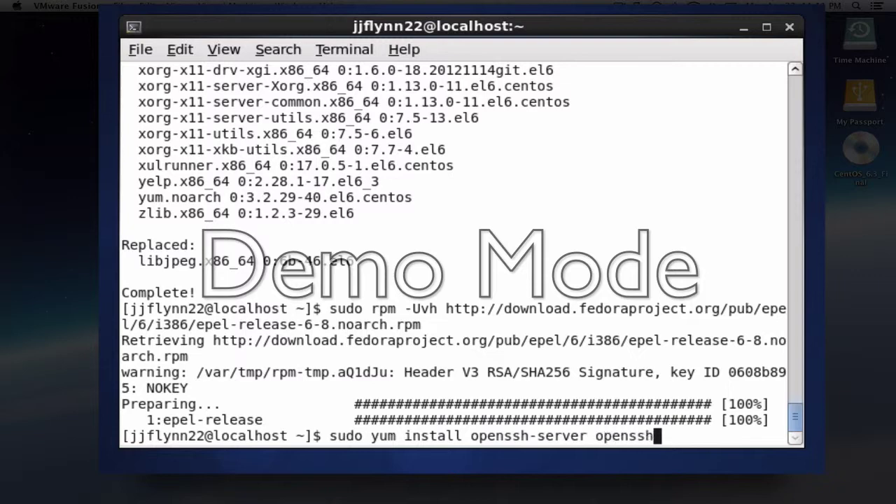
text(-client)
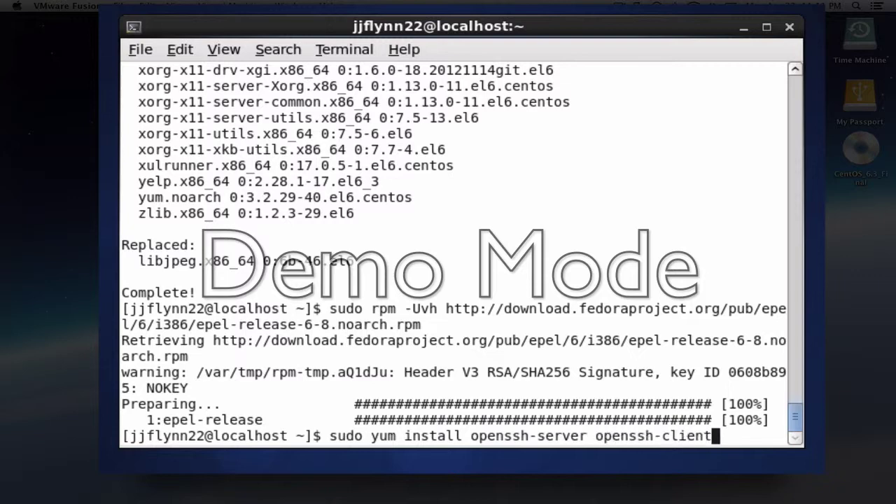
key(Return)
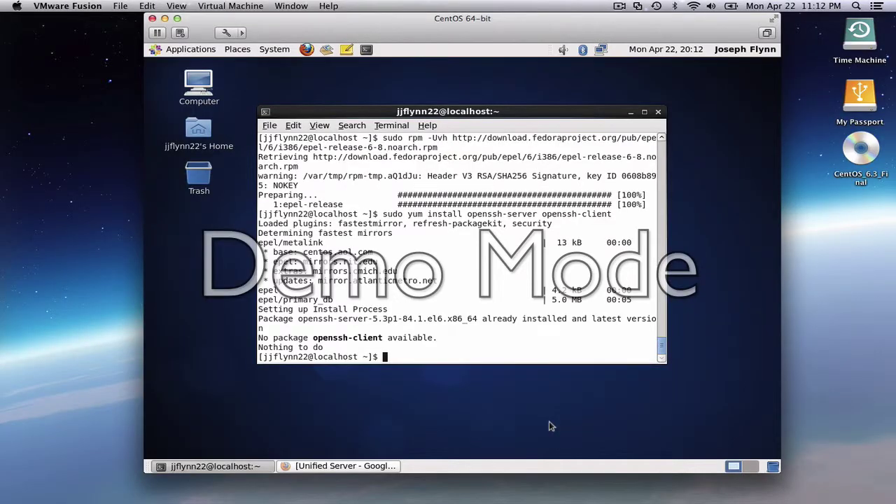
Shut down the CentOS guest from System > Shut Down and confirm
click(277, 49)
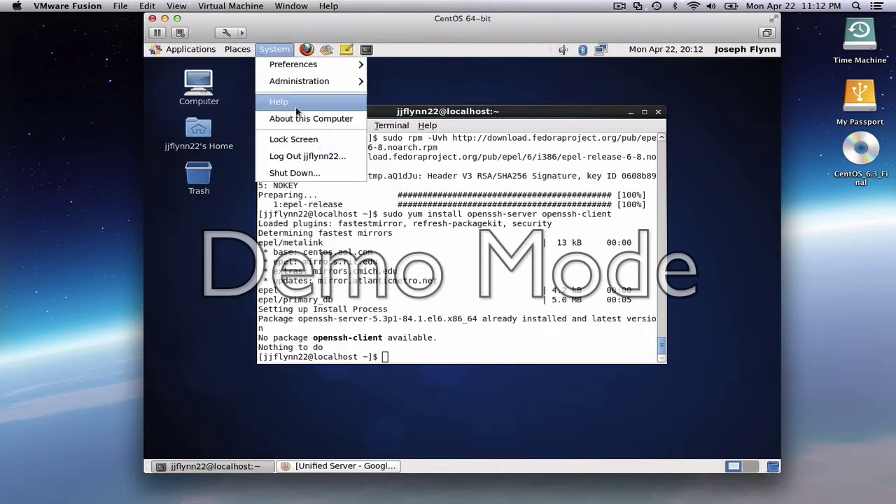
click(294, 172)
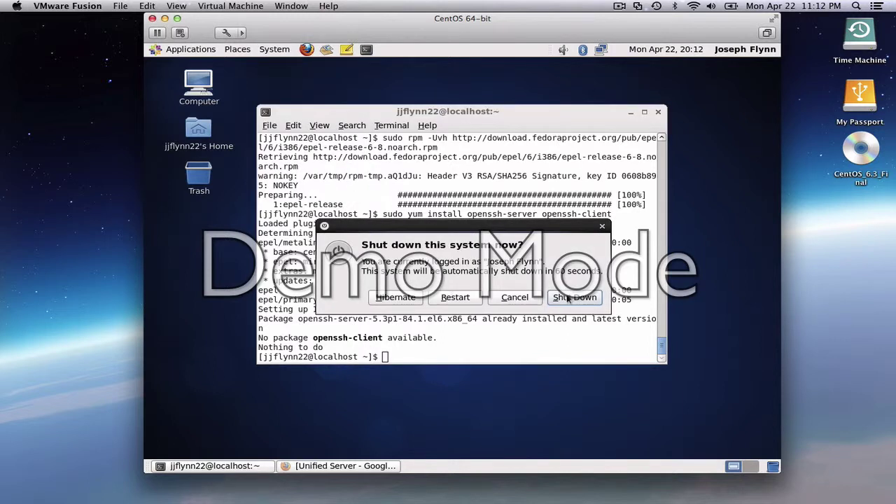
click(568, 299)
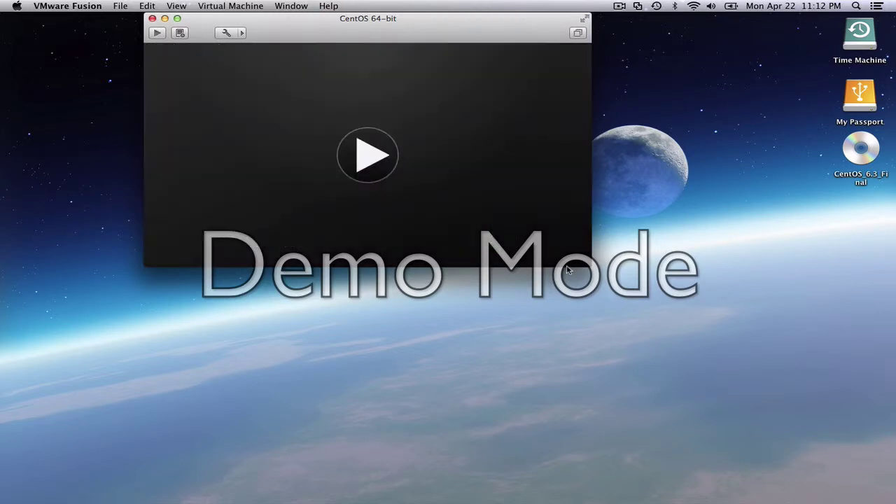
Take a snapshot of the powered-off CentOS VM noted 'Base Centos 6.3 with yum update'
click(242, 33)
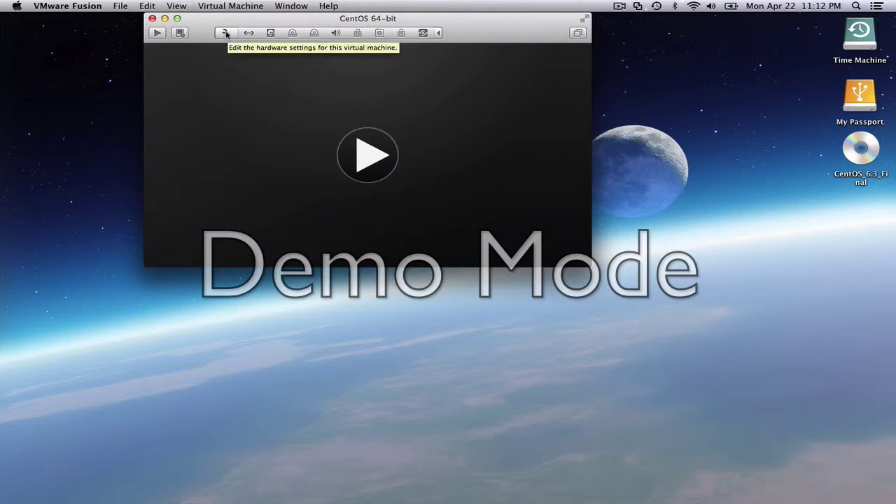
click(180, 33)
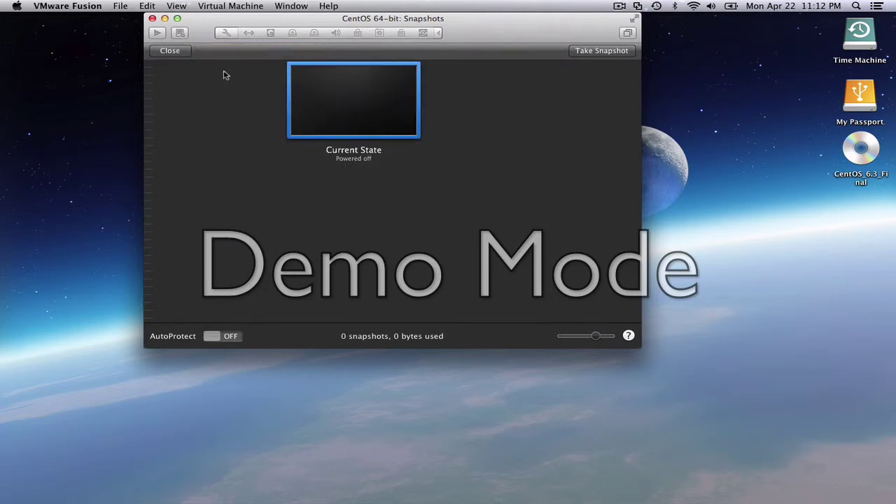
click(578, 54)
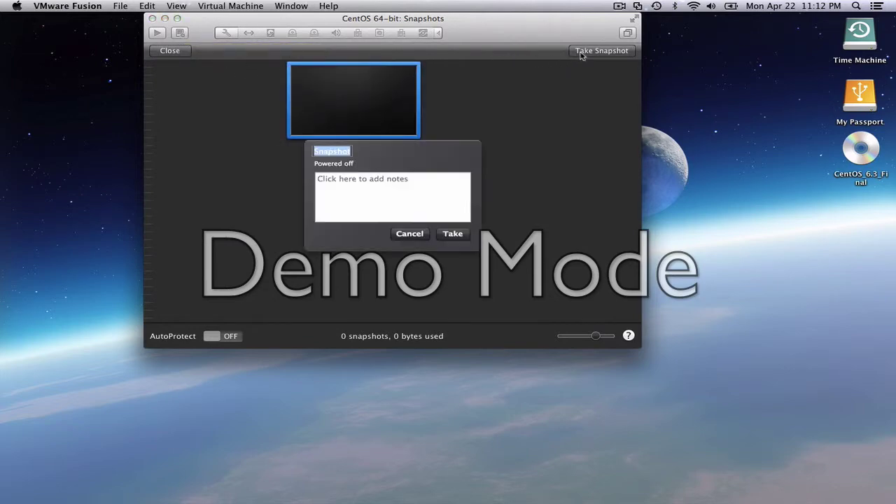
click(431, 184)
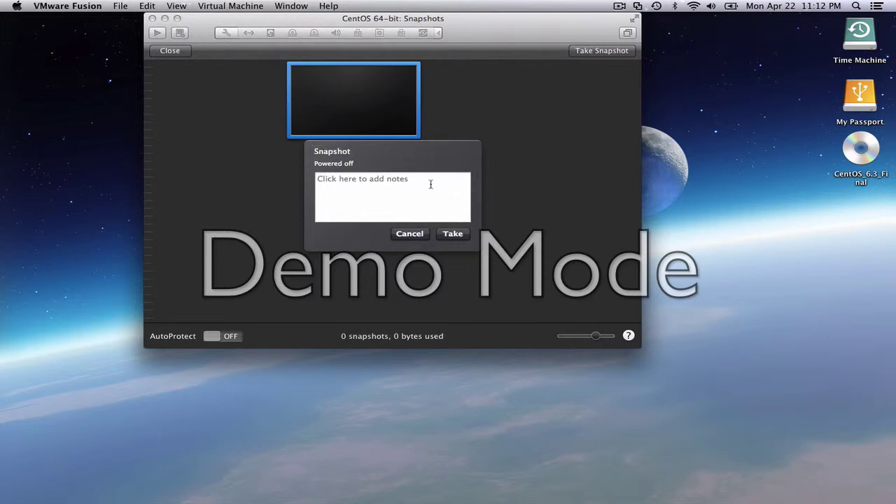
text(Base )
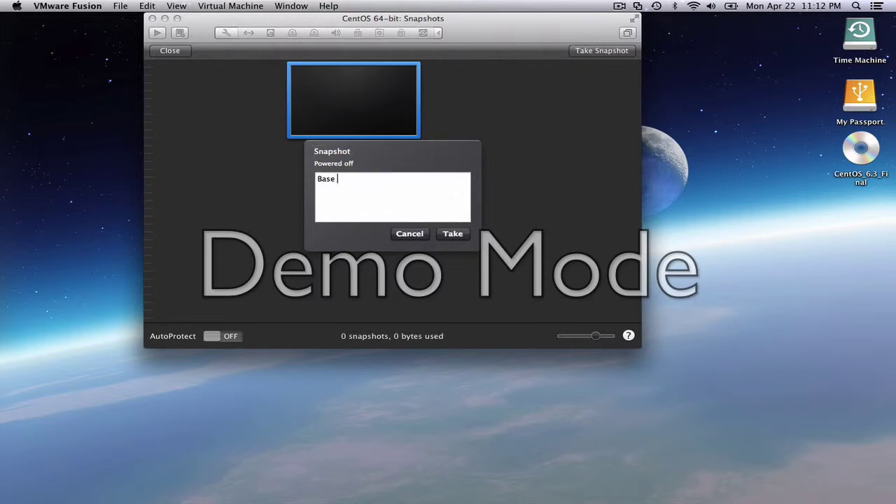
text(Centos 6.3 with yum update)
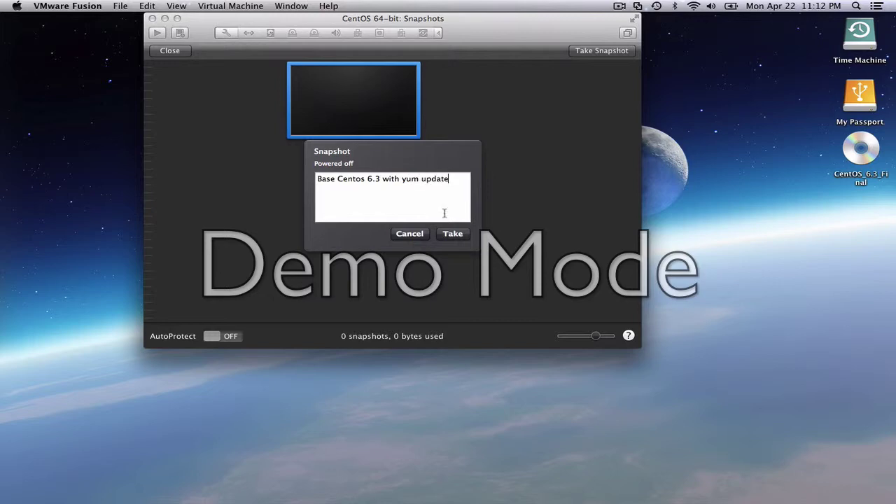
click(453, 234)
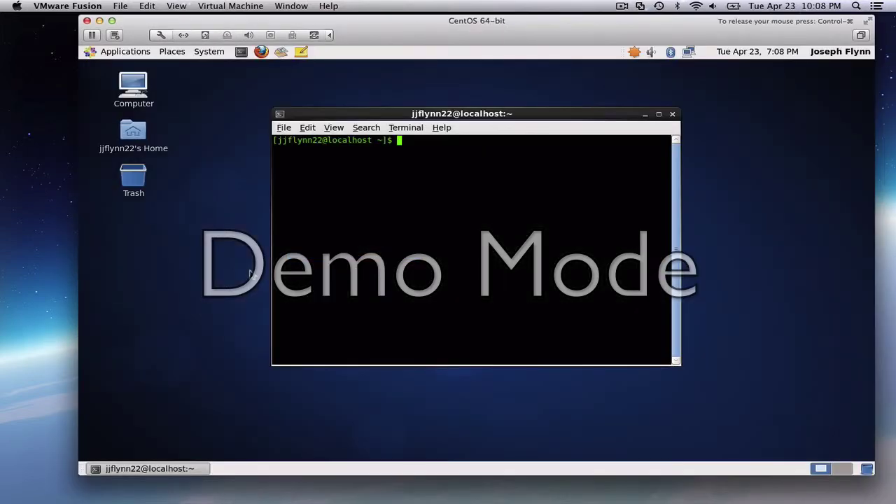
In the VM terminal, go to the home folder's .ssh directory and list its contents
text(cd)
key(Return)
text(cd .ssh)
key(Return)
text(ls -la)
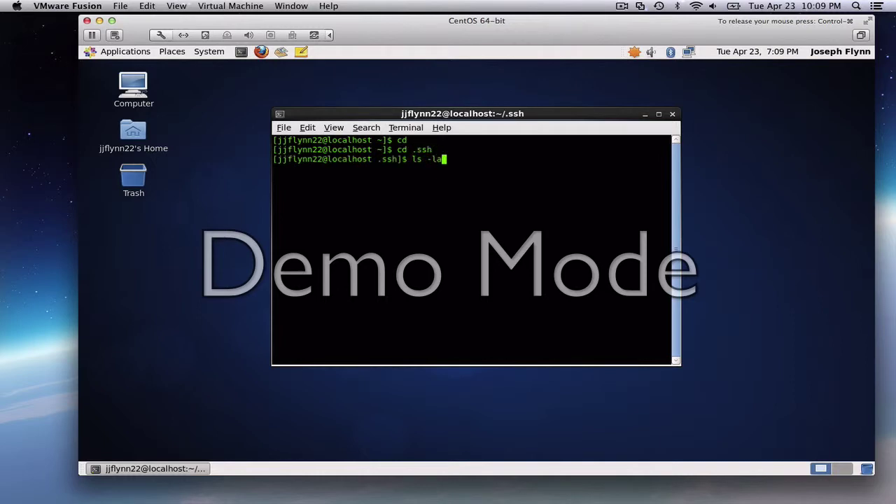
key(Return)
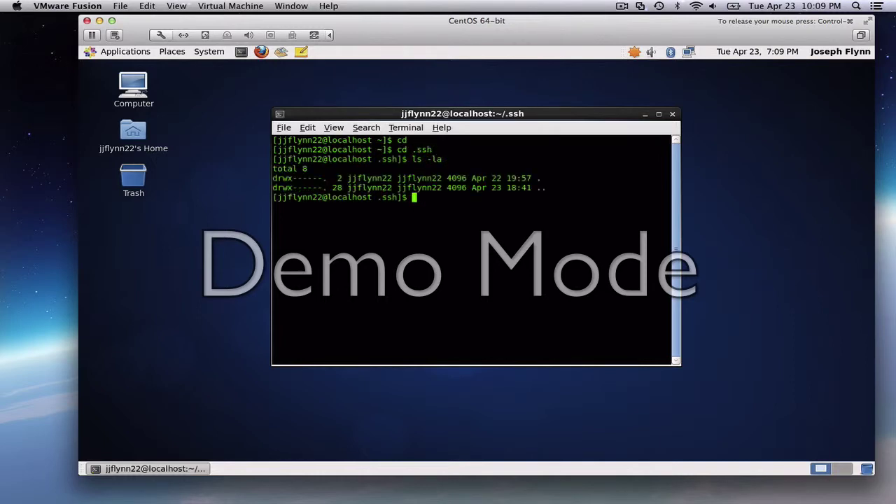
Create authorized_keys in vi containing the pasted public key, then save and quit
text(vi authorized_keys)
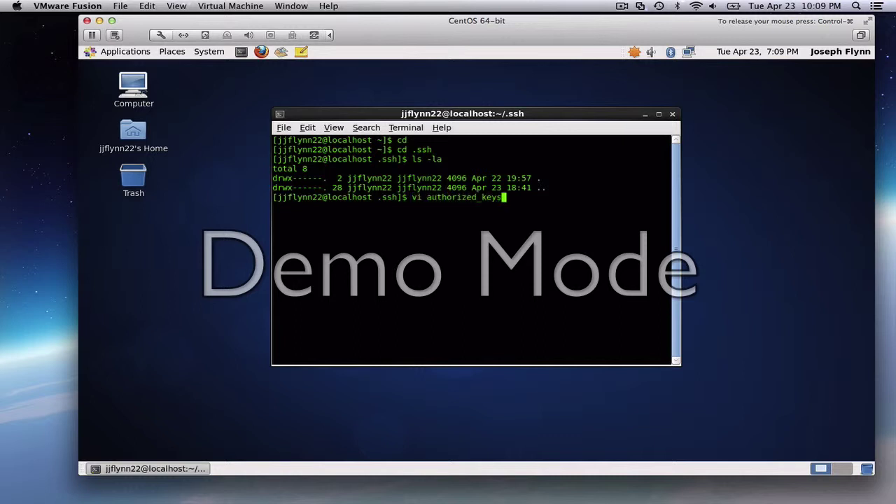
key(Return)
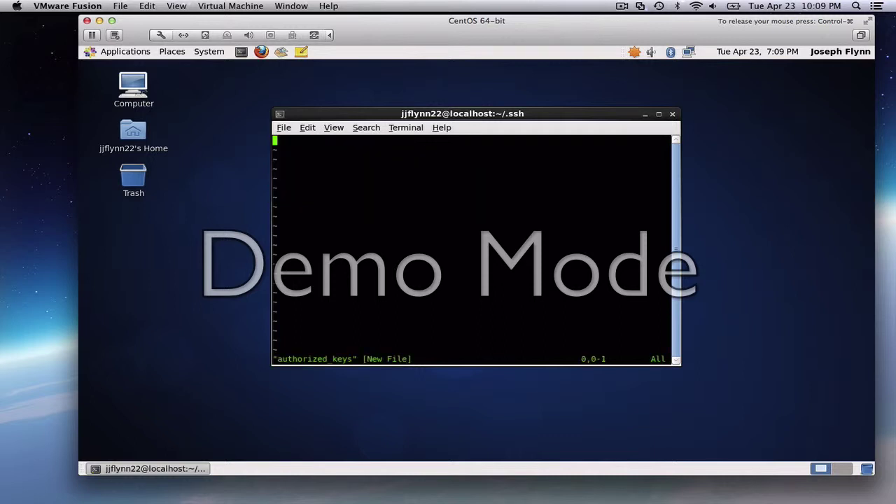
key(i)
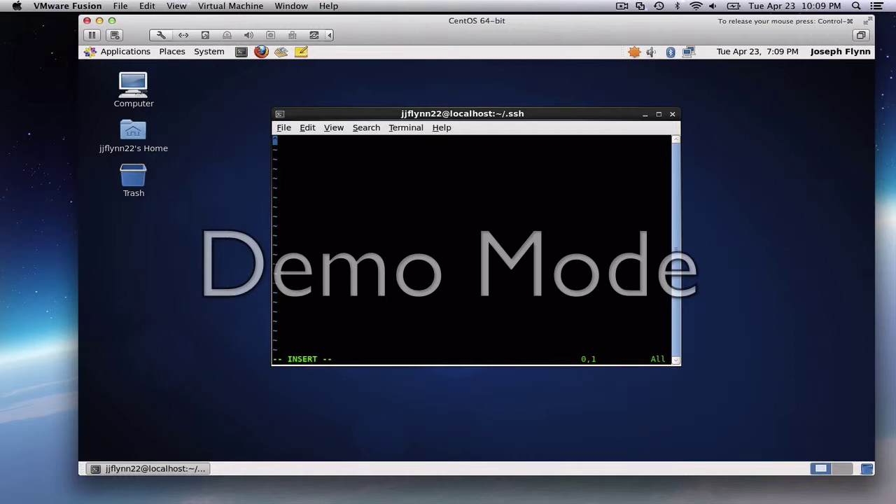
key(ctrl+v)
text(dd)
key(Escape)
key(d)
key(d)
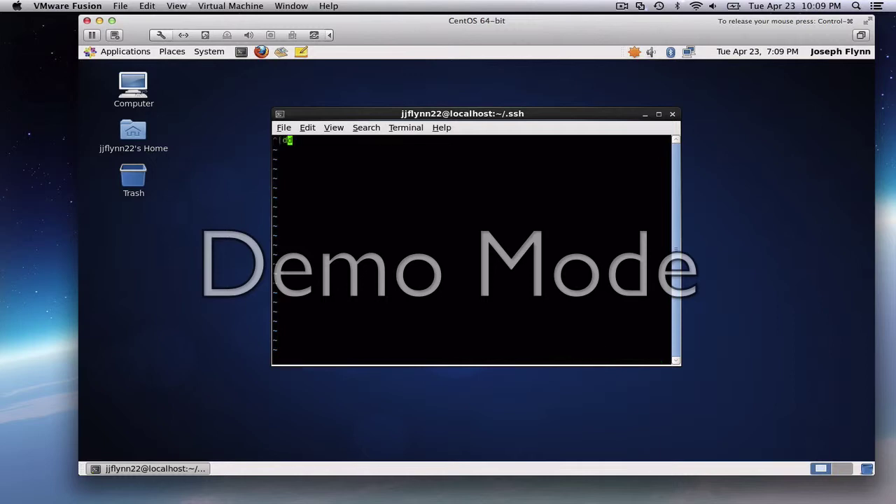
key(i)
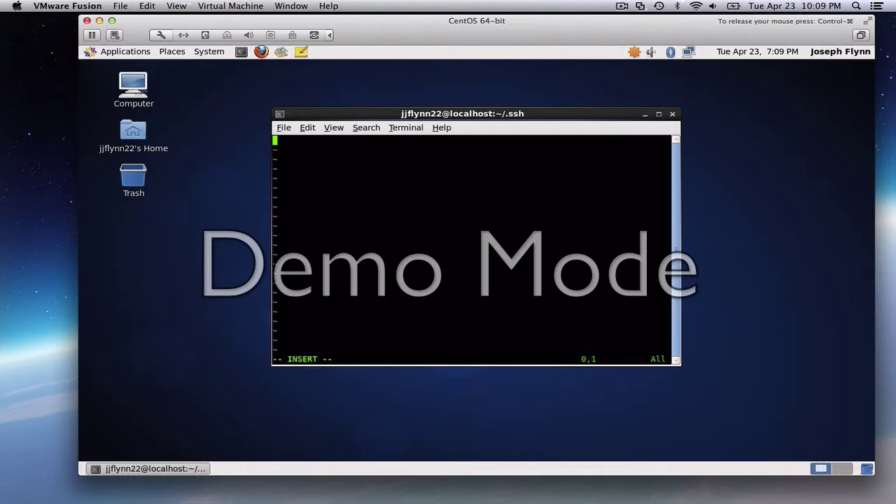
right_click(358, 254)
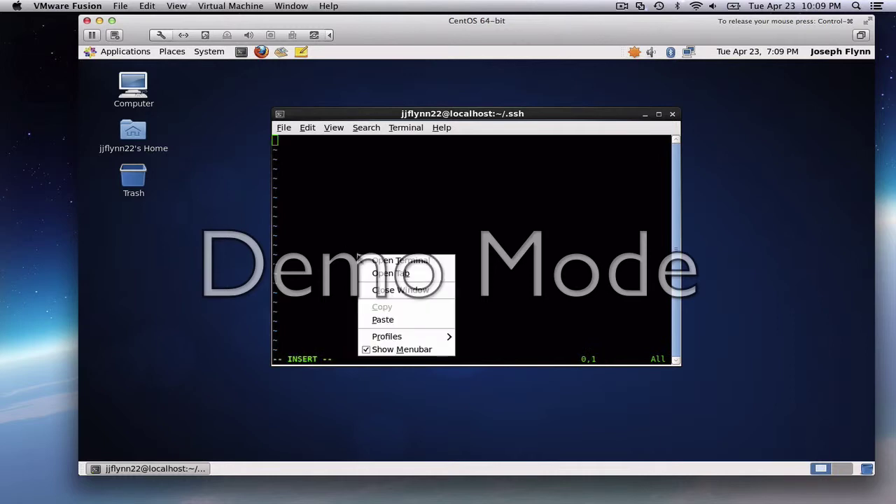
click(369, 318)
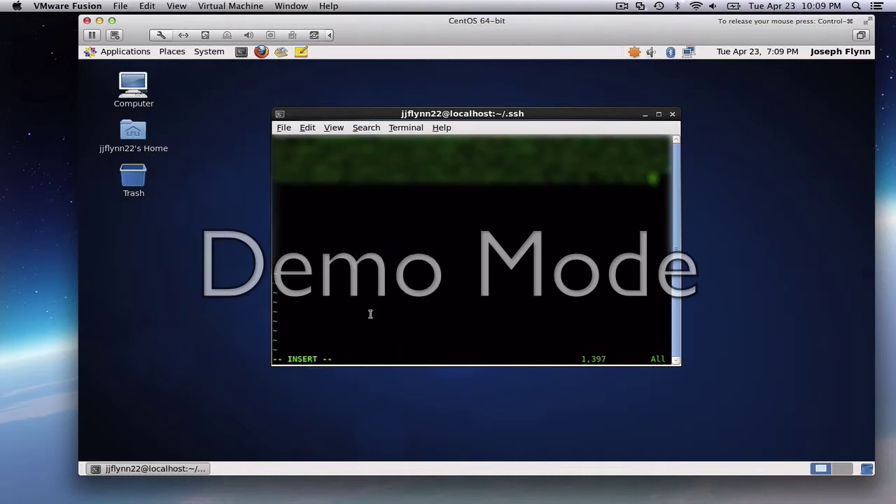
key(Escape)
text(:wq)
key(Return)
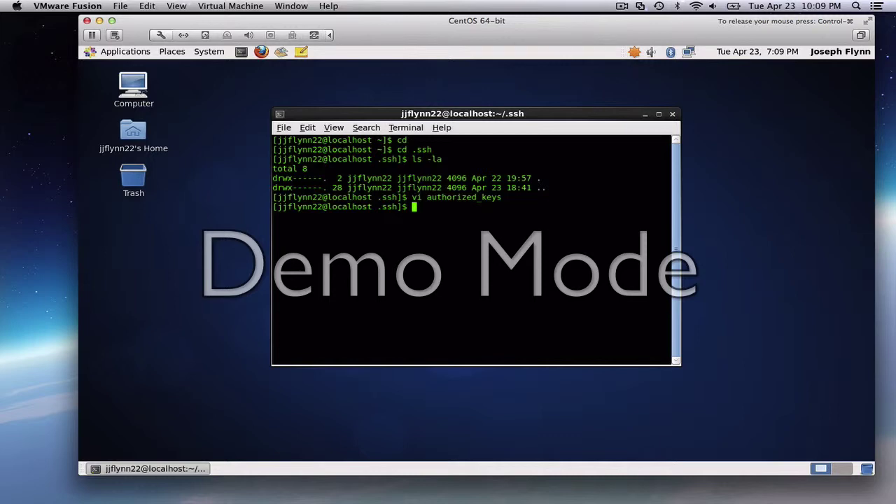
Move the CentOS VM window right and bring the Virtual Machine Library forward
click(42, 412)
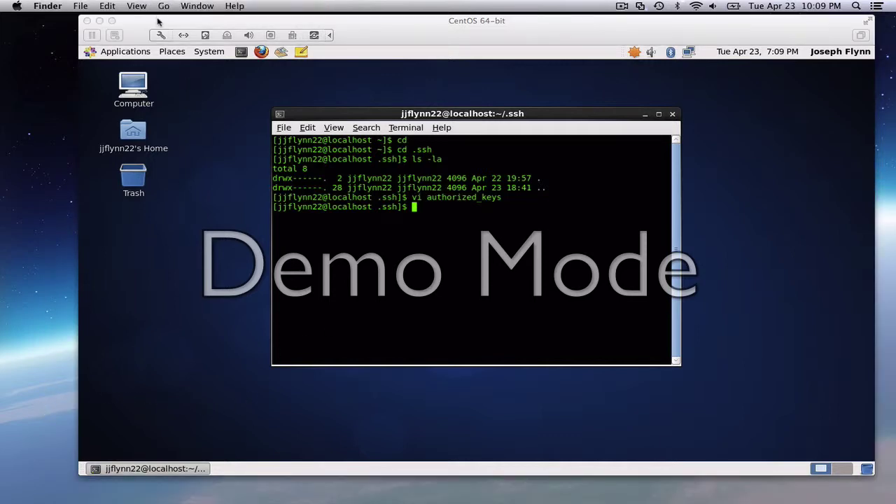
drag(158, 22, 487, 40)
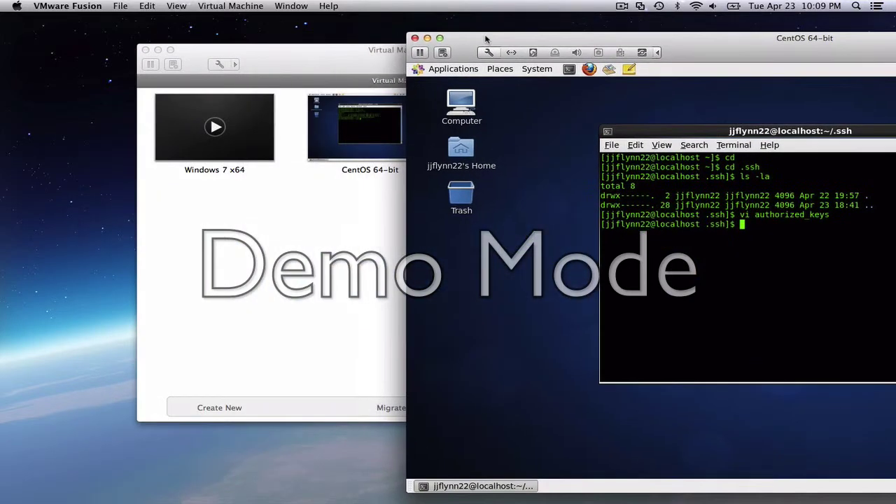
click(347, 47)
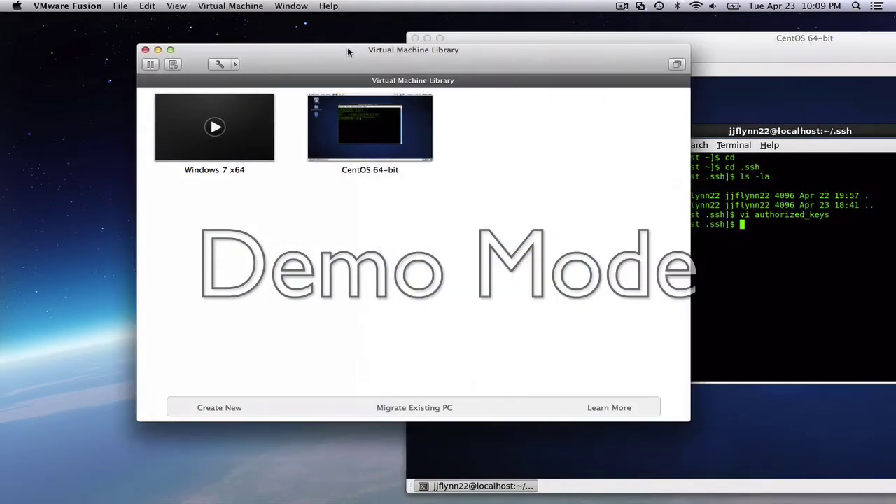
Minimise the Virtual Machine Library and launch the Mac's Terminal beside the VM
click(158, 50)
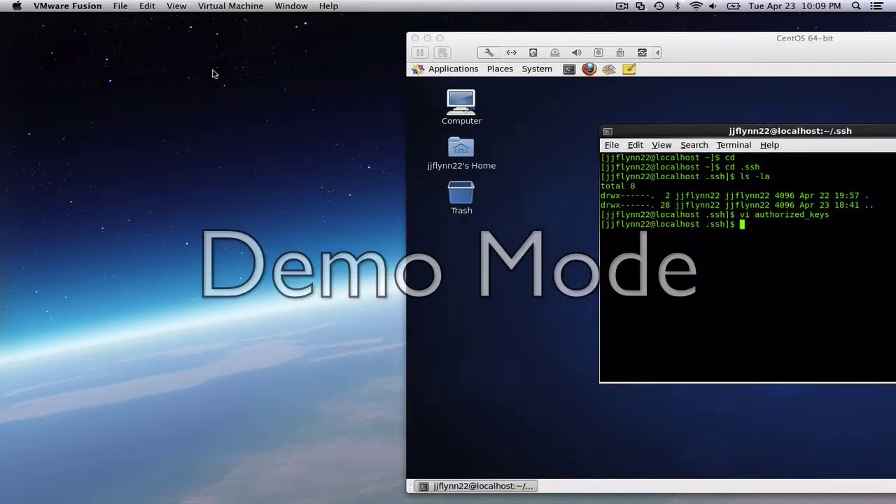
click(180, 166)
mouse_move(290, 487)
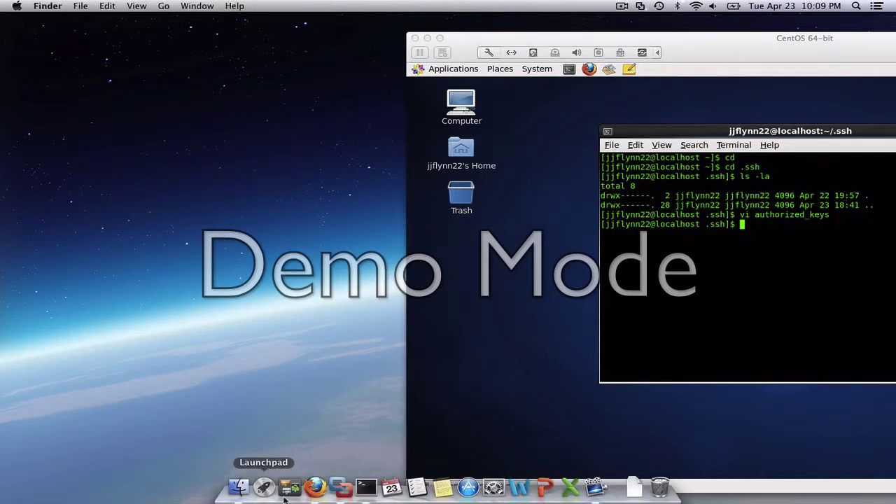
click(364, 487)
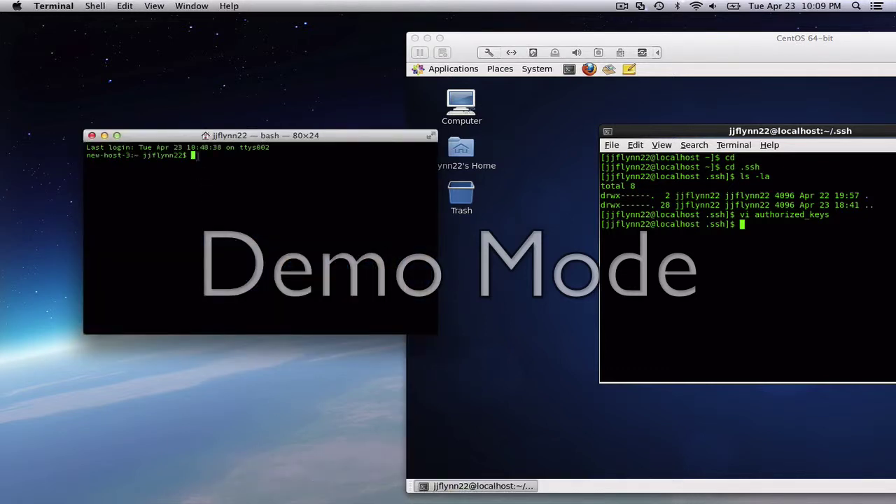
drag(200, 136, 143, 156)
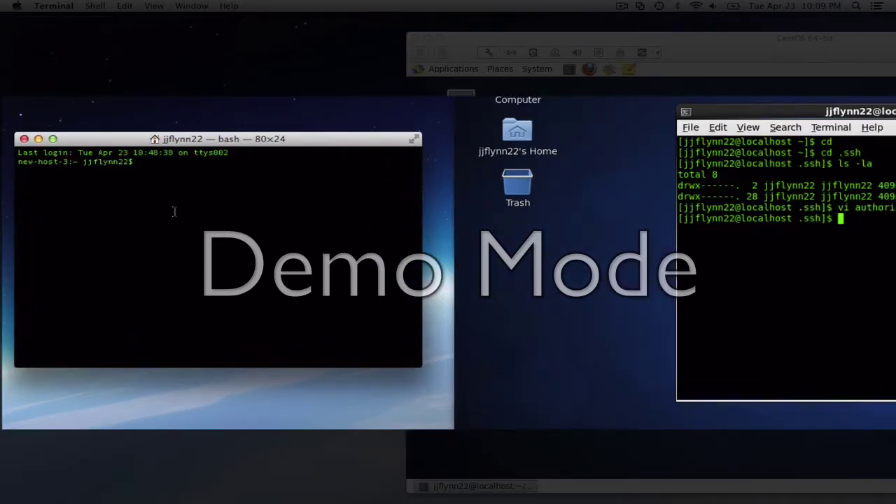
text(ssh)
Read the VM's IP with ifconfig, then ssh to 192.168.180.132 from the Mac
click(762, 240)
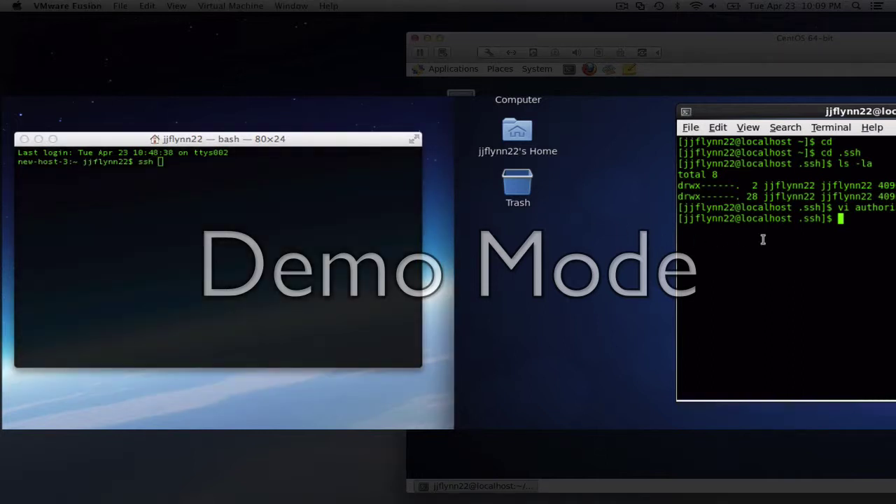
text(ifconfig)
key(Return)
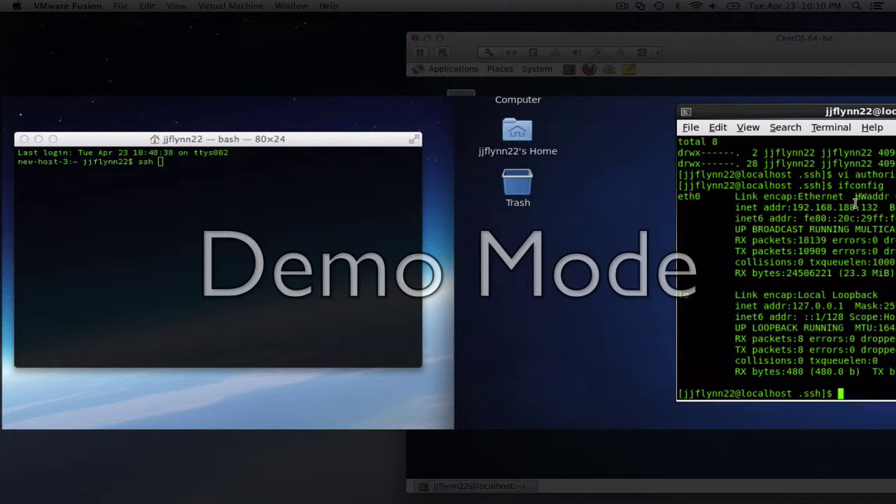
click(169, 158)
text(ssh 192)
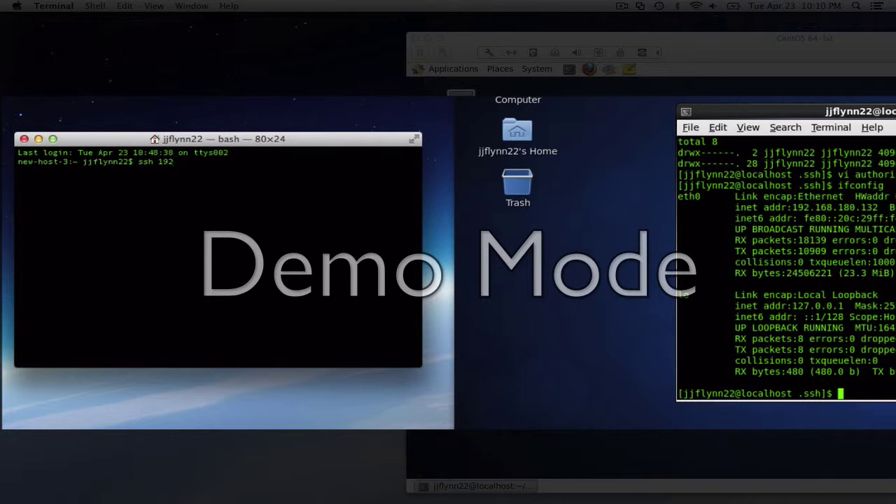
text(.168.180.132)
key(Return)
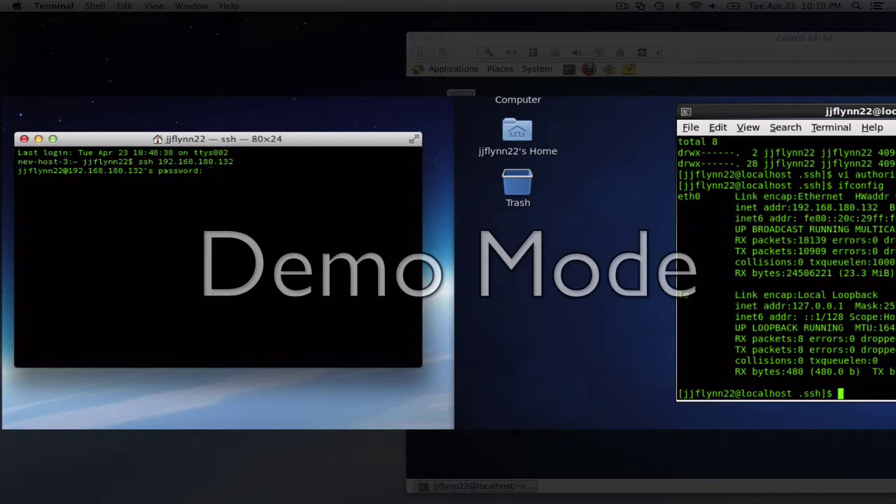
Log in with the account password and list the home folders over SSH and in the VM console
key(Return)
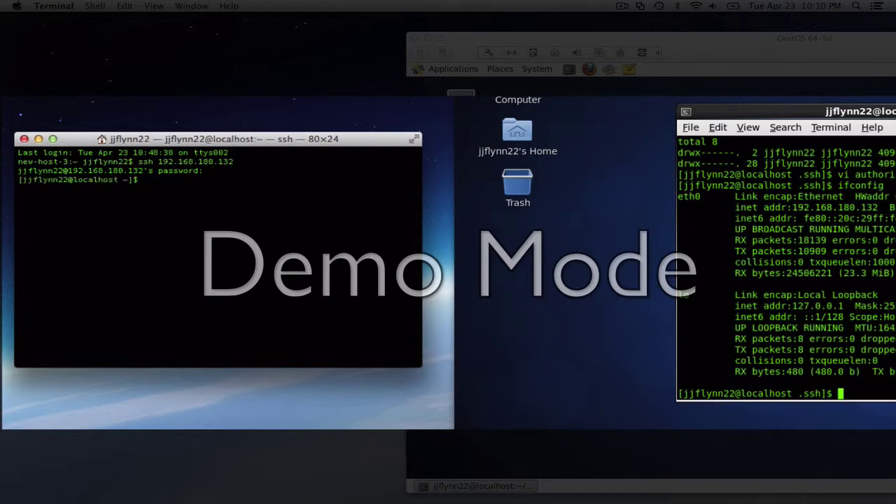
text(ls)
key(Return)
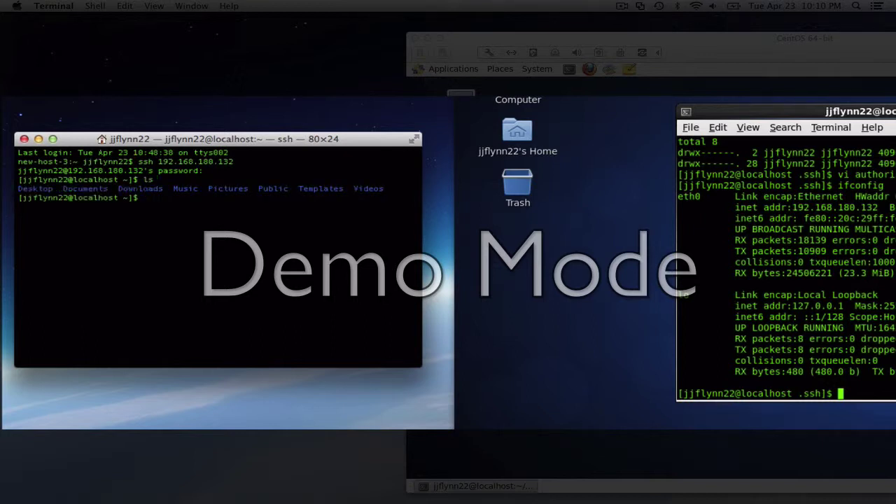
click(796, 315)
text(ls)
key(Return)
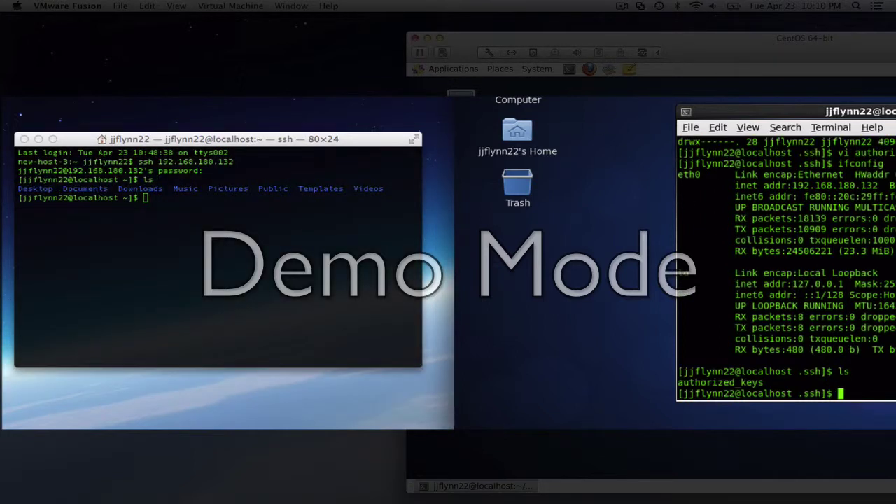
text(cd)
key(Return)
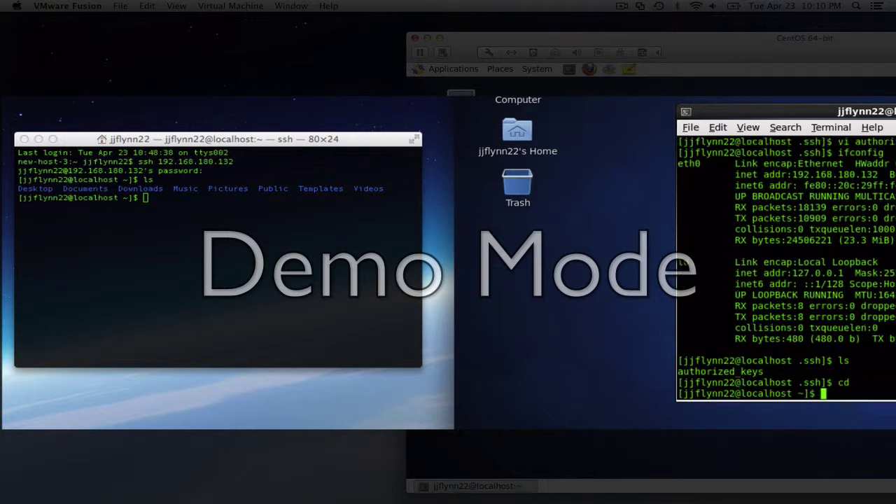
text(ls)
key(Return)
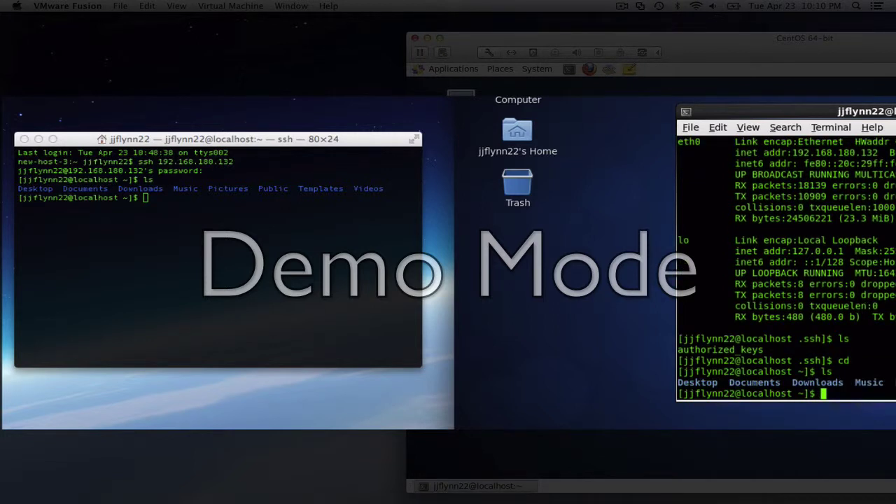
Over SSH, list ~/.ssh to confirm authorized_keys, then exit the session
click(264, 243)
key(Return)
key(Return)
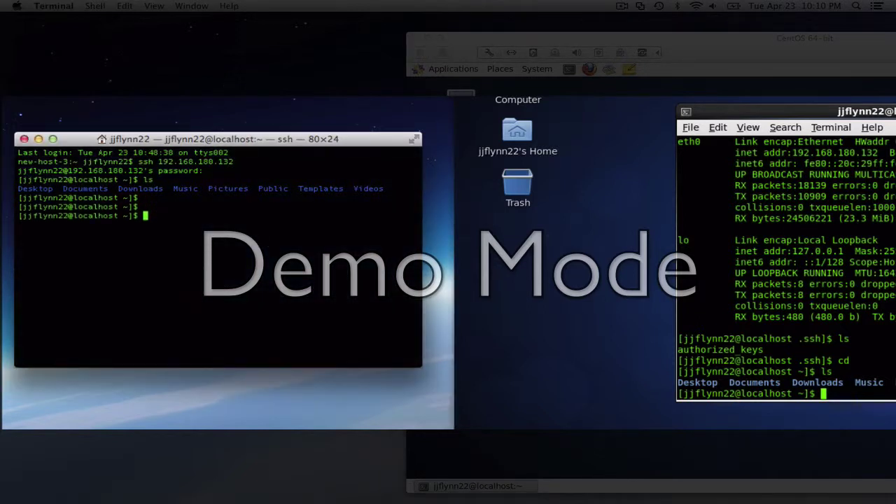
text(cd)
key(Return)
text(c)
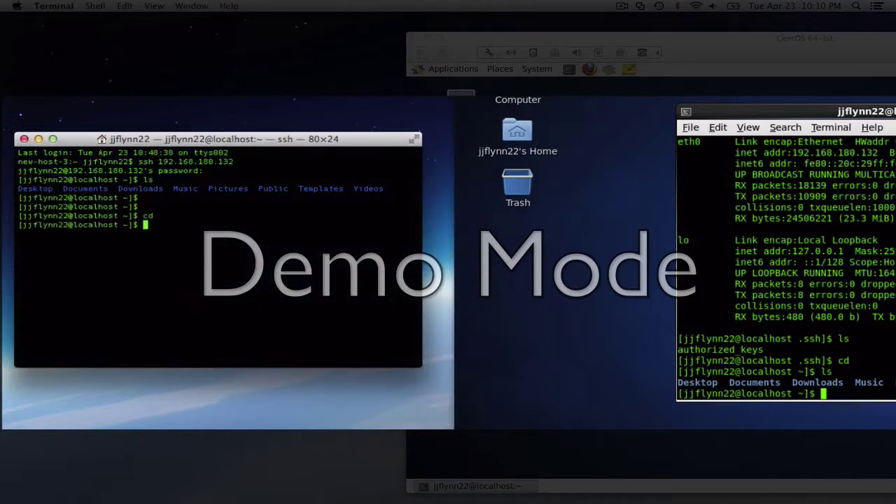
text(d .ssh)
key(Return)
text(ls)
key(Return)
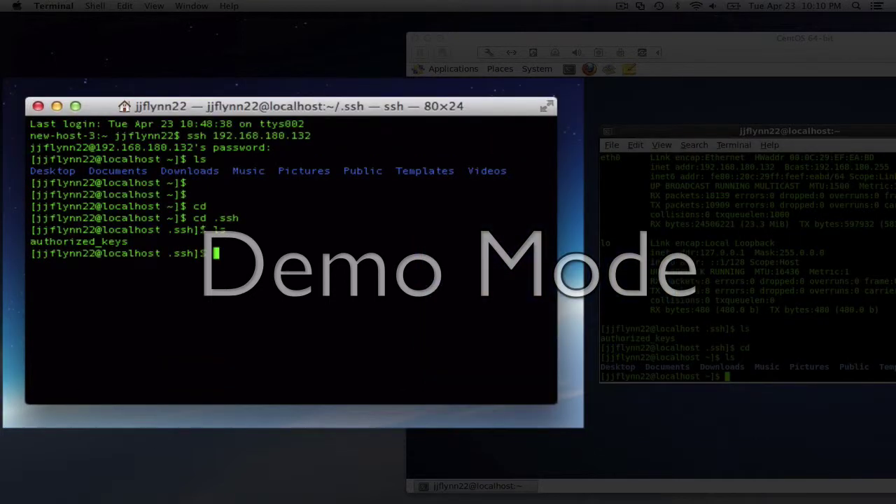
text(exit)
key(Return)
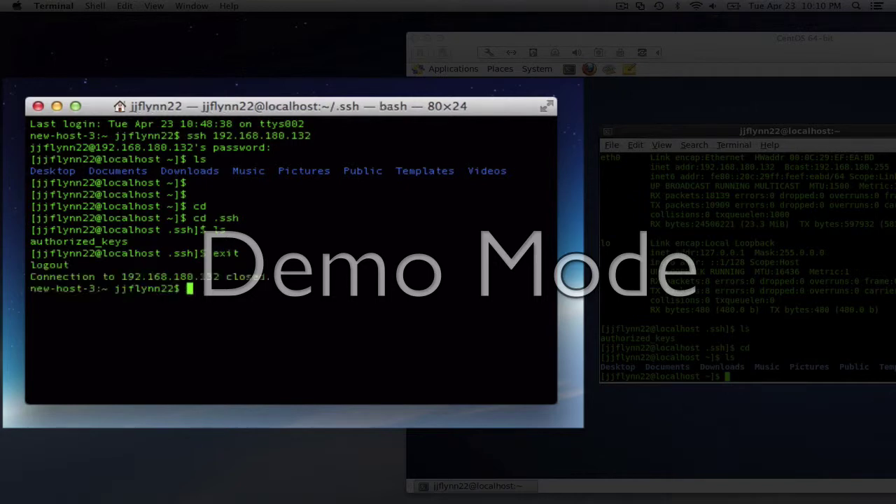
Print ~/.ssh/config with cat, showing Host centos at 192.168.180.132 on port 22
text(cd)
key(Return)
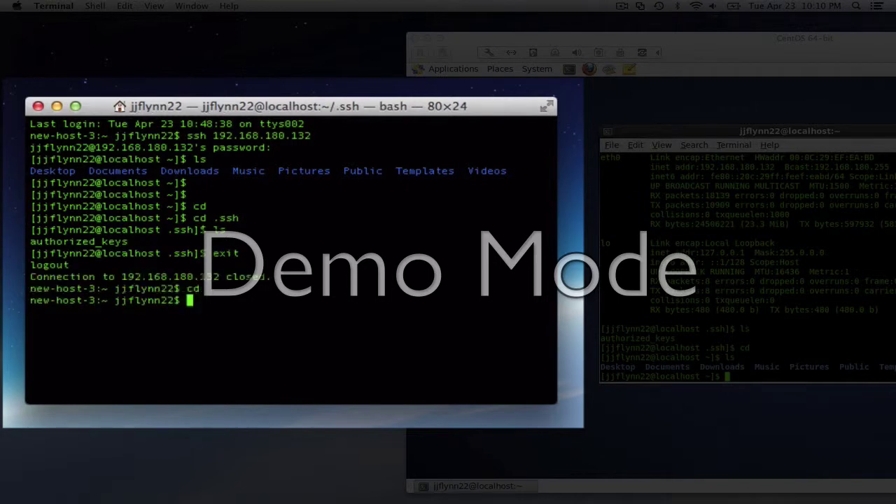
text(cd .ssh)
key(Return)
text(ls)
key(Return)
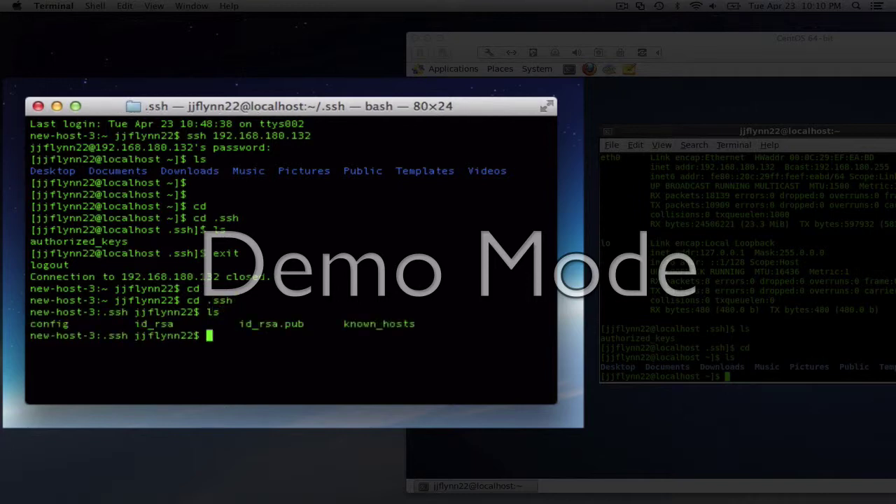
text(cat config)
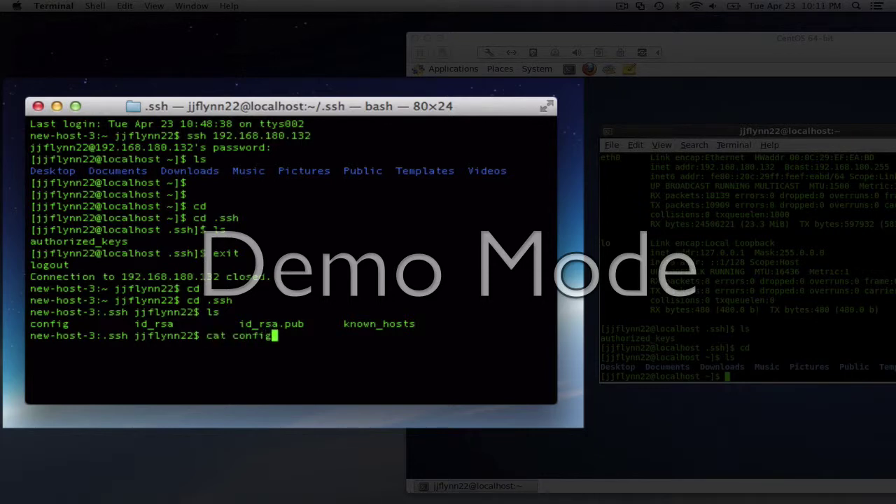
key(Return)
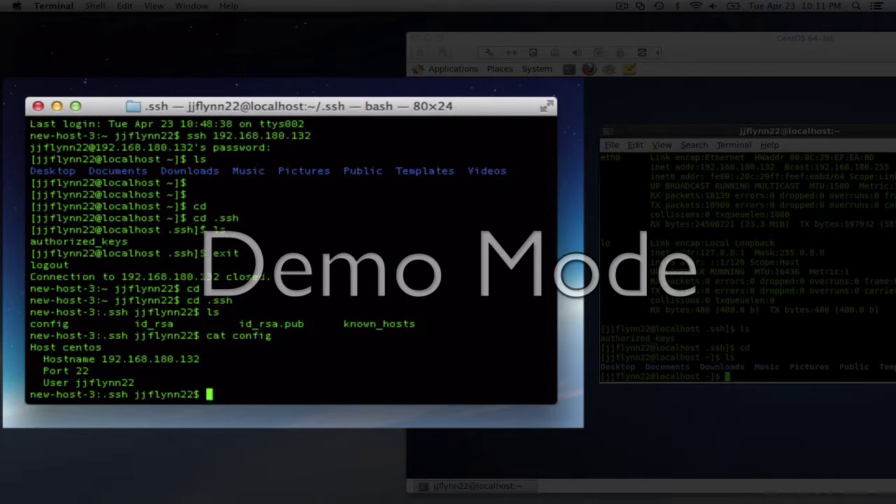
click(657, 39)
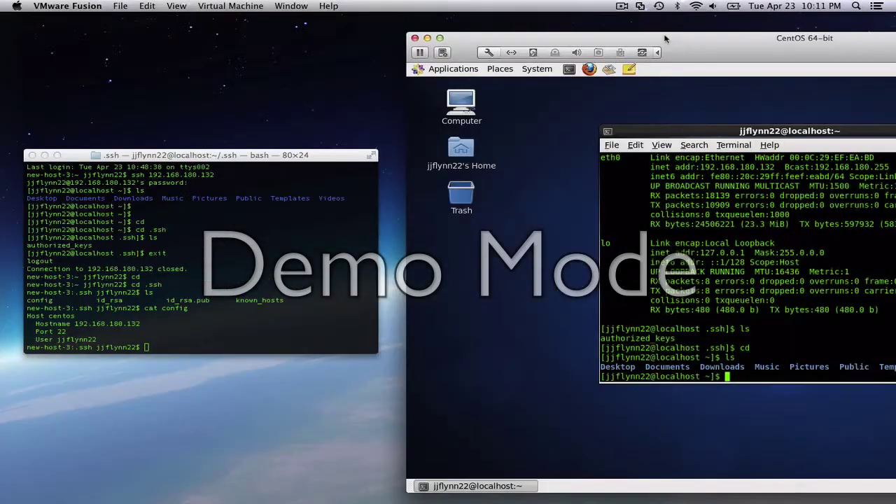
Move and minimize the CentOS VM window and centre the Terminal window
drag(658, 39, 295, 25)
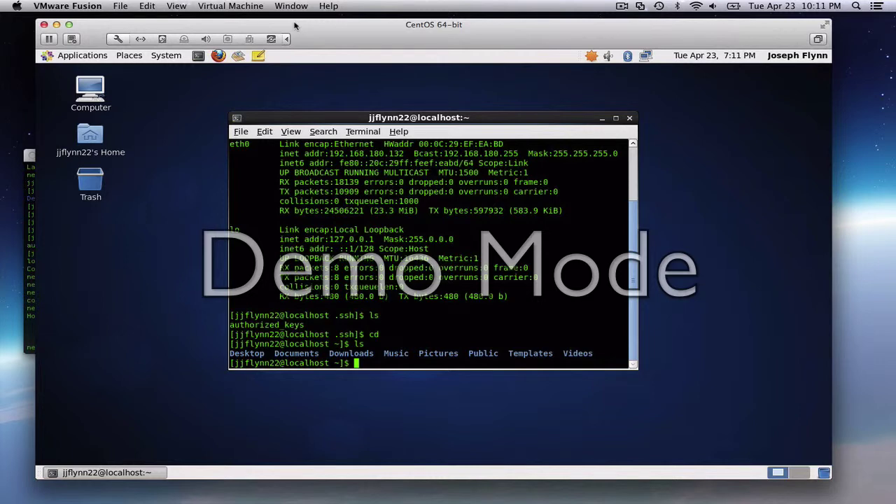
click(56, 24)
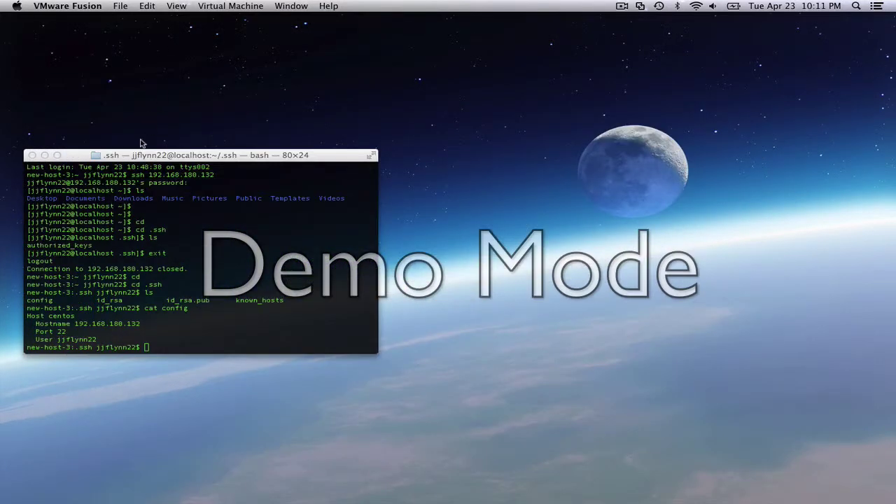
drag(134, 155, 424, 123)
Connect with ssh centos, enter the account password, and list the home folder
key(Return)
key(Return)
key(Return)
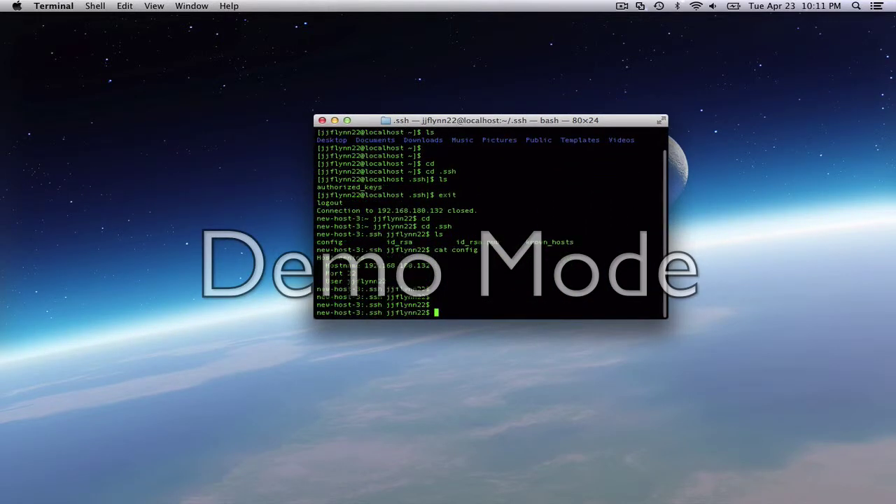
text(ssh centos)
key(Return)
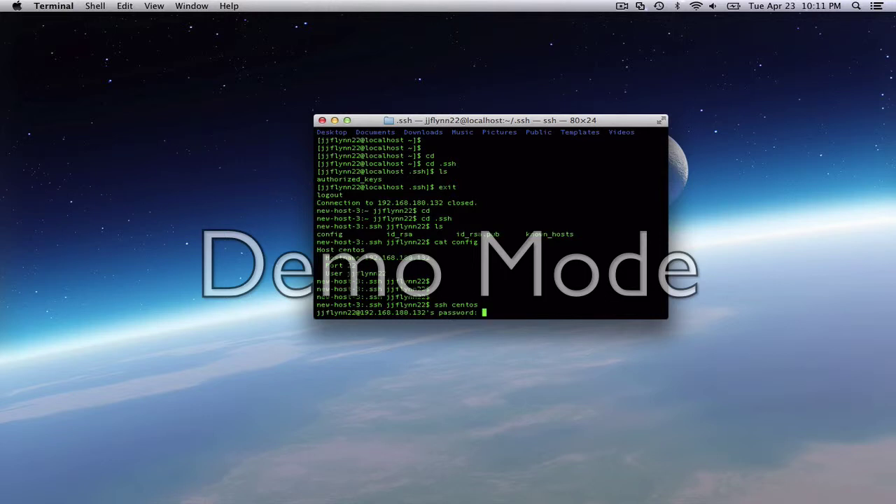
key(Return)
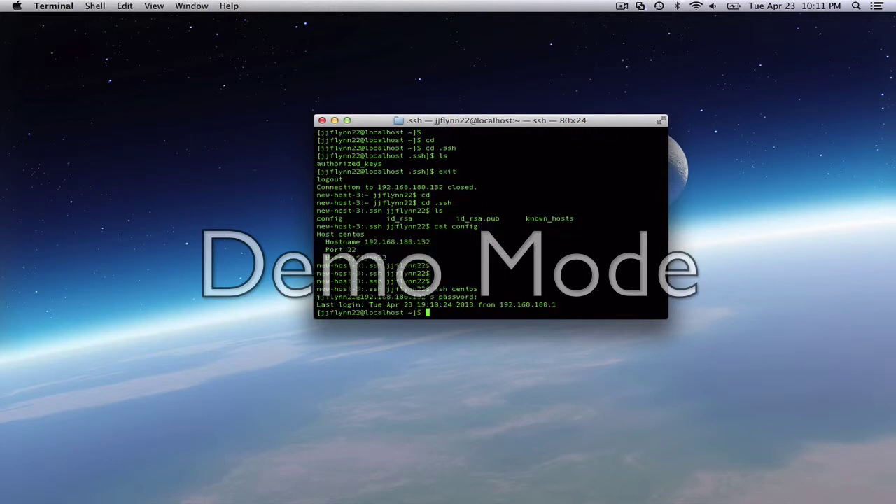
text(ls)
key(Return)
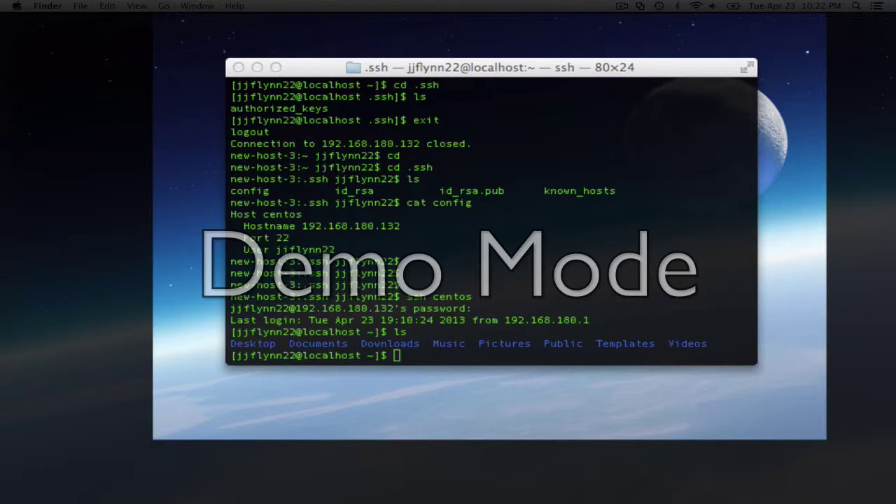
Run sudo yum install mysql-server mysql and confirm with y
click(447, 270)
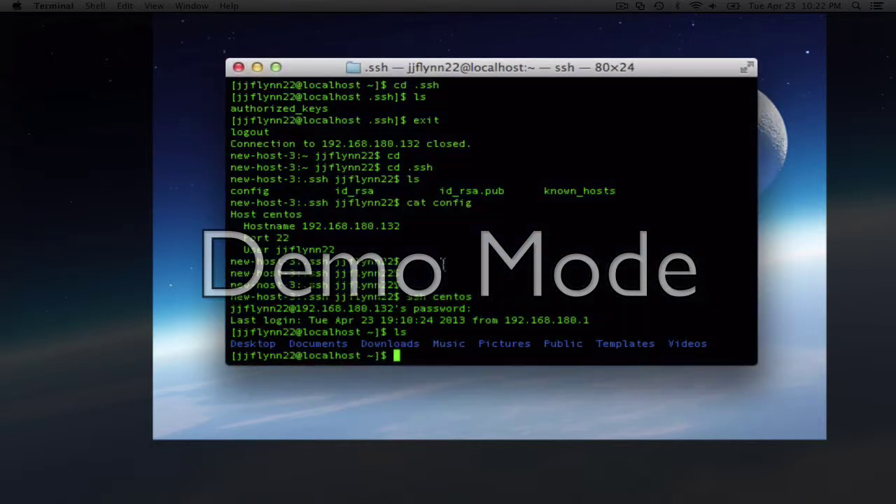
text(sudo yum ins)
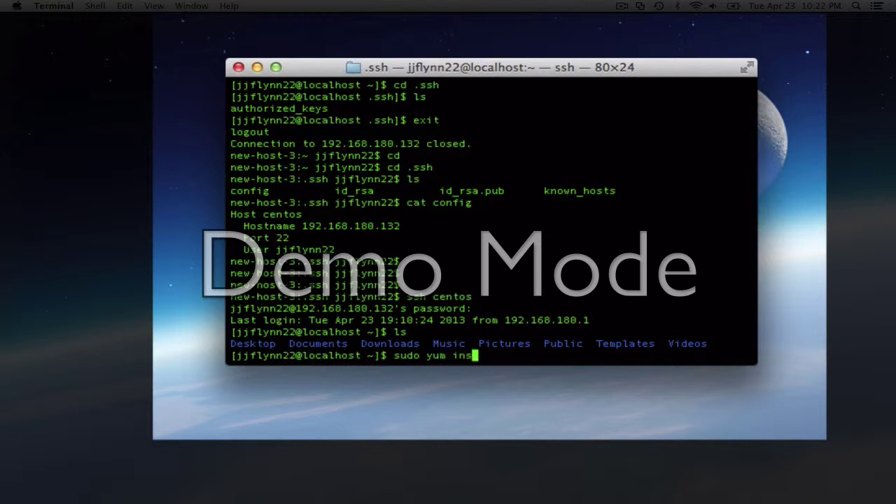
text(tall myql)
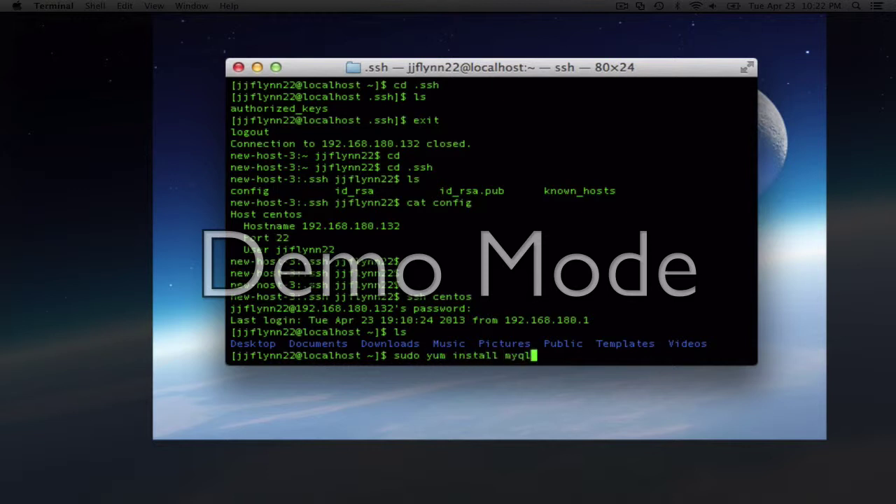
key(BackSpace)
key(BackSpace)
text(sql-server mysql)
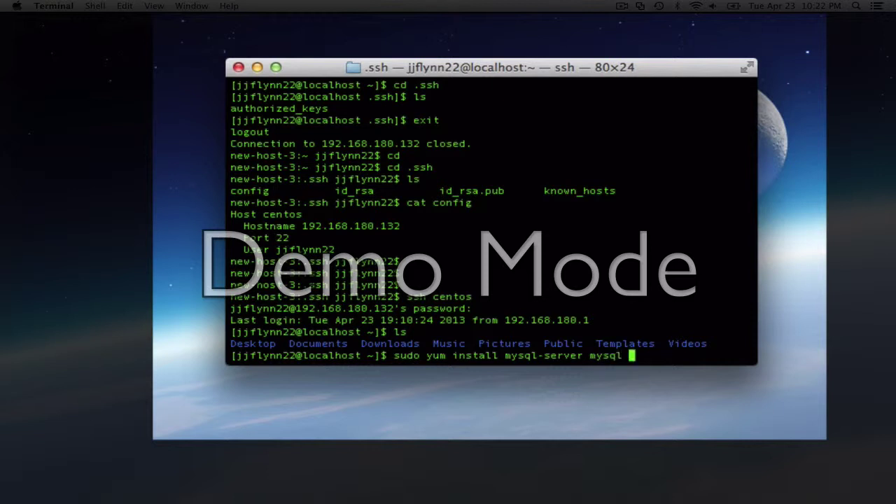
key(Return)
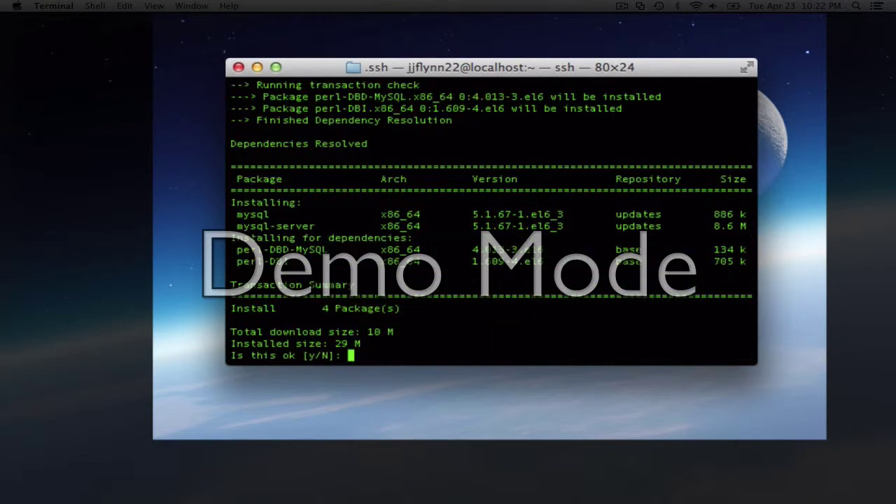
text(y)
key(Return)
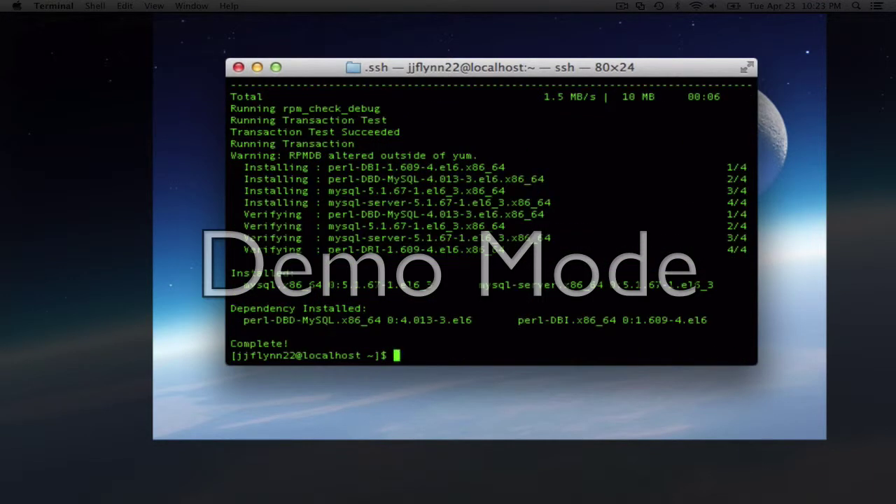
Run sudo mysql_secure_installation and submit an empty root password twice, getting ERROR 2002
text(mys)
key(BackSpace)
key(BackSpace)
key(BackSpace)
text(sudo mysql)
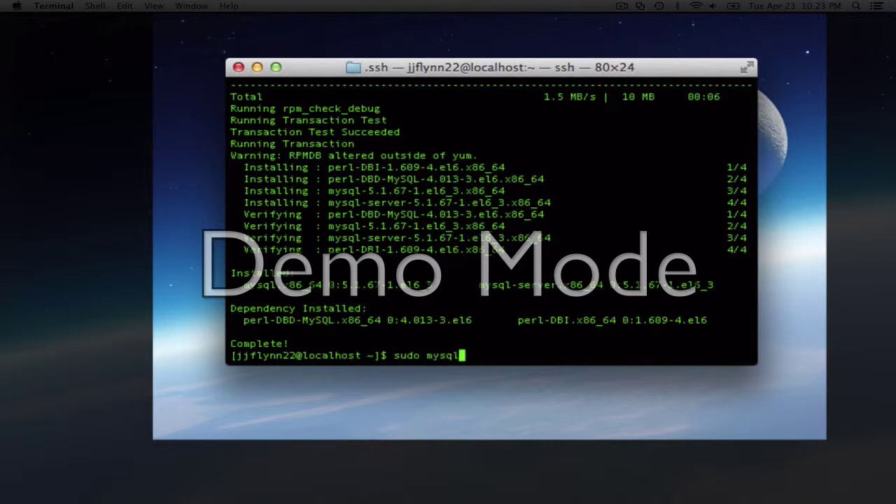
text(_secure_installet)
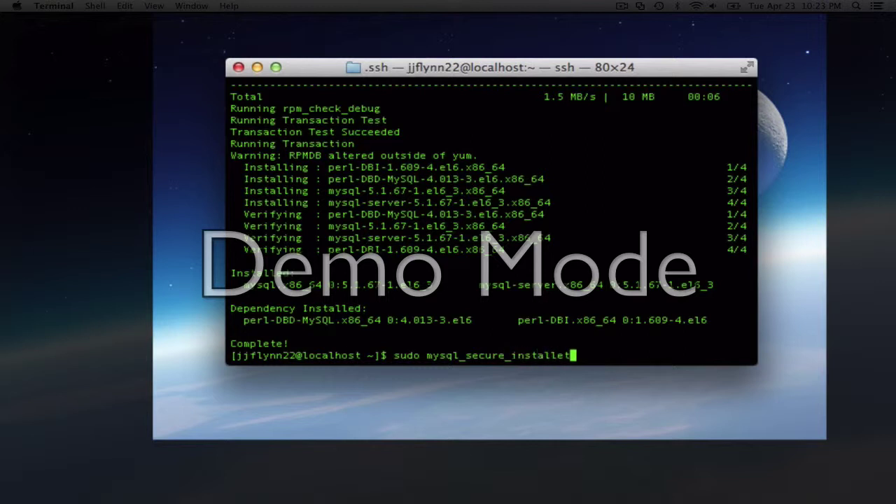
key(BackSpace)
key(BackSpace)
text(ation)
key(Return)
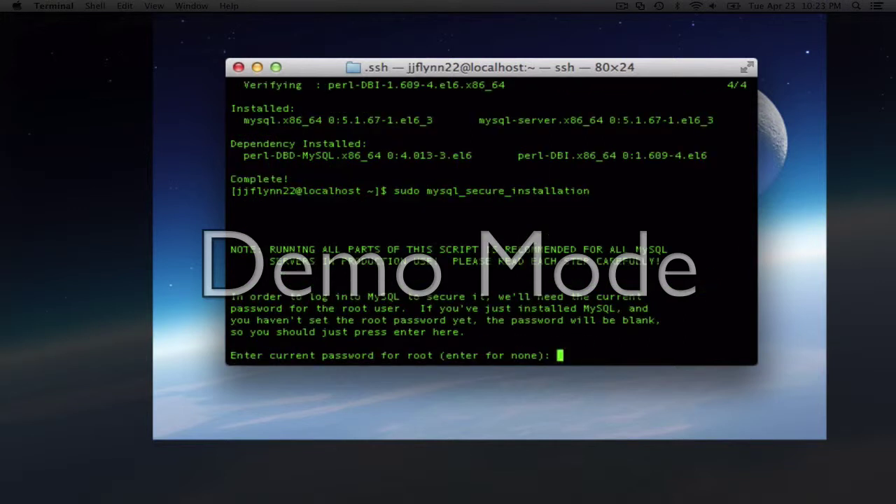
key(Return)
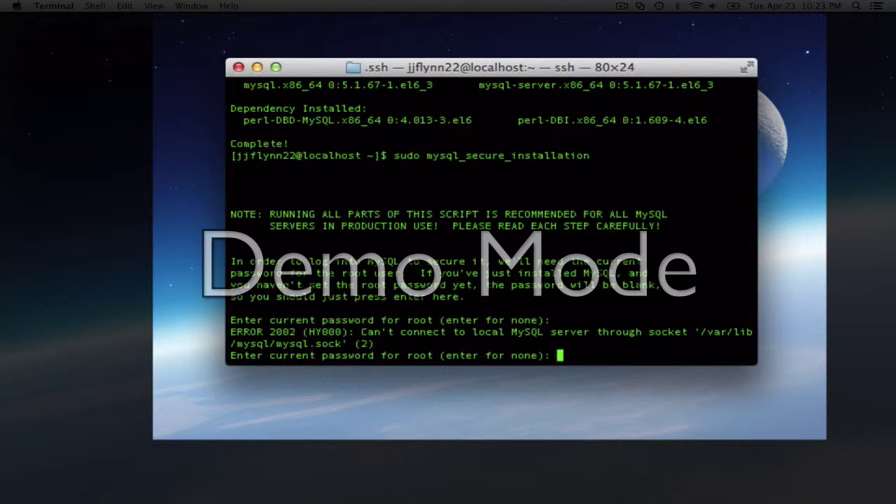
key(Return)
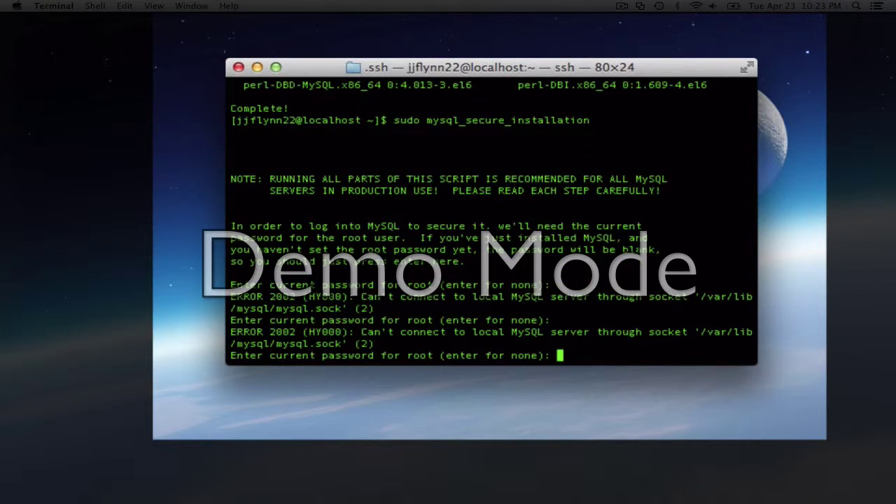